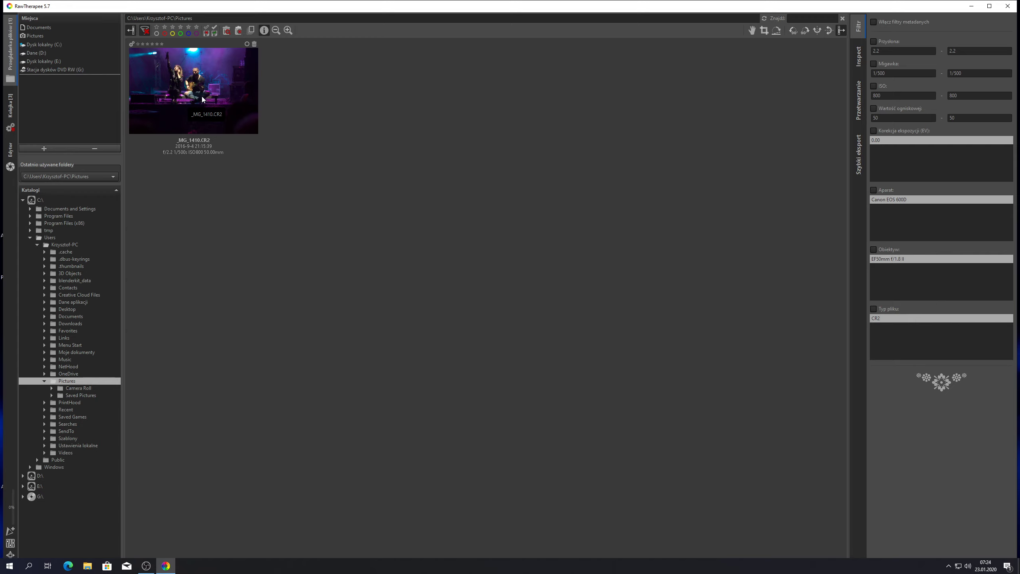
- Apply the (Neutral) processing profile to the _MG_1410.CR2 thumbnail from its context menu
{"action": "right_click", "coordinate": [202, 100]}
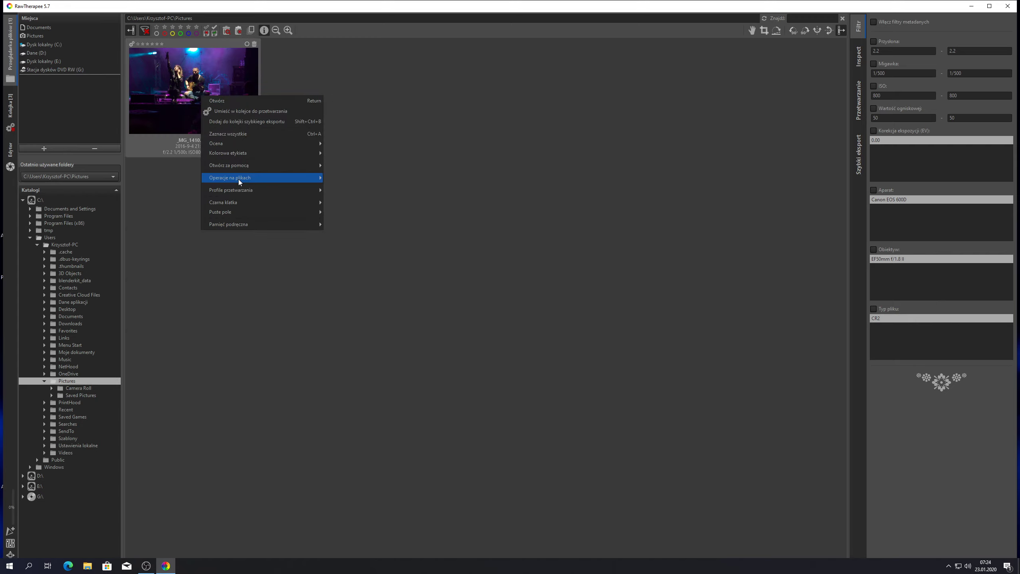
{"action": "mouse_move", "coordinate": [231, 190]}
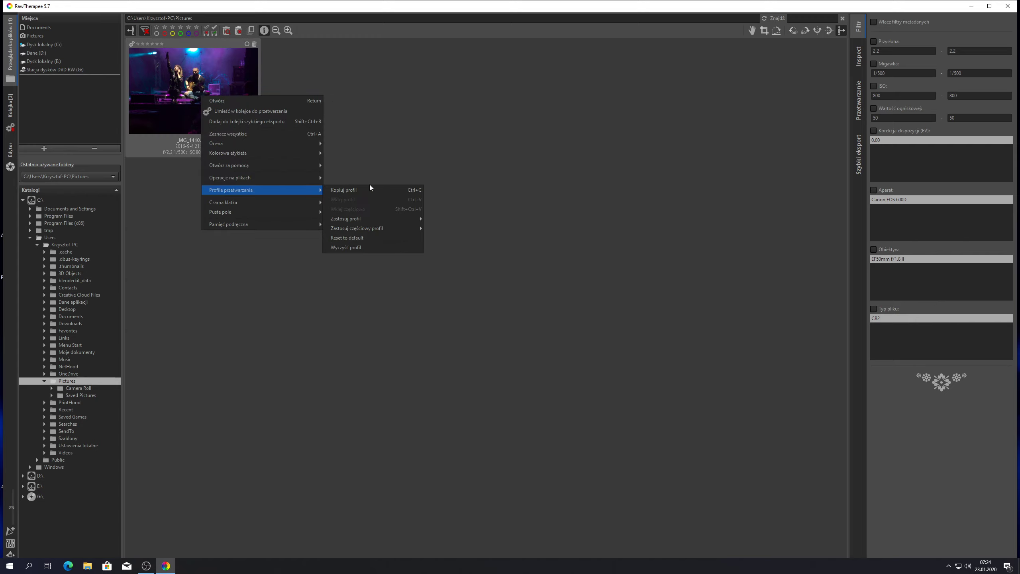
{"action": "mouse_move", "coordinate": [346, 218]}
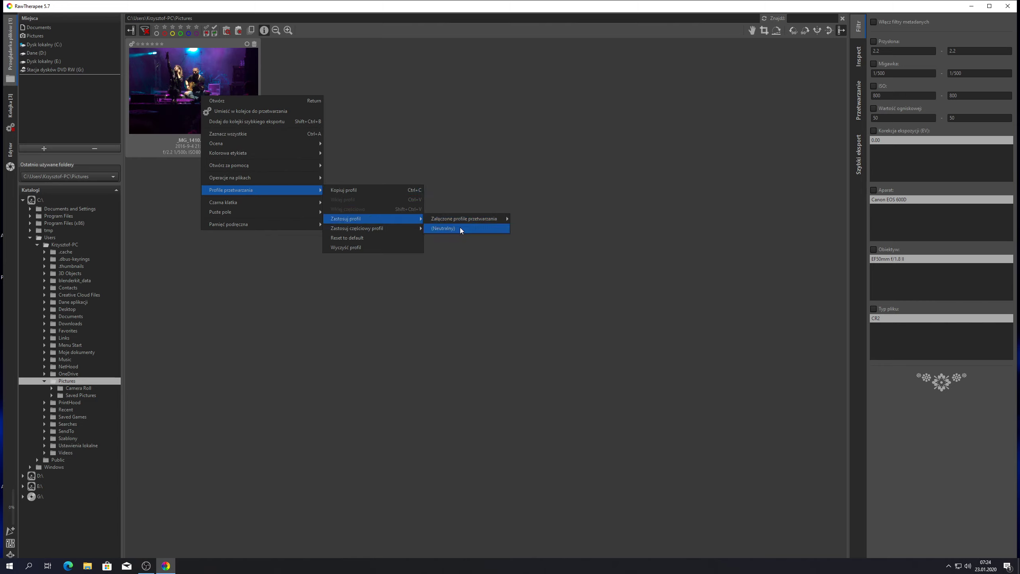
{"action": "left_click", "coordinate": [459, 228]}
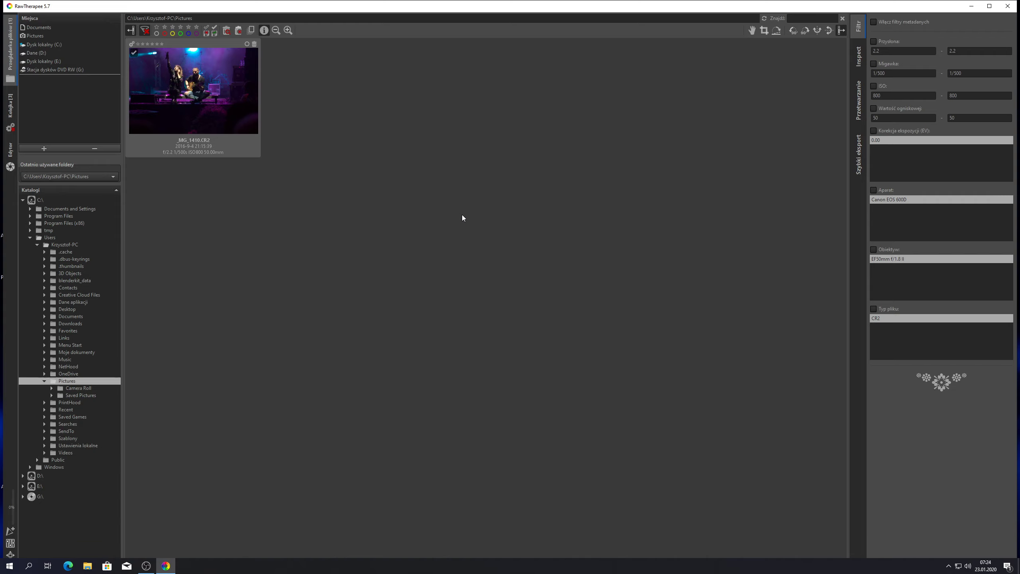
- Open _MG_1410.CR2 in the Editor tab, showing its neutral preview at exposure 0.00
{"action": "double_click", "coordinate": [230, 87]}
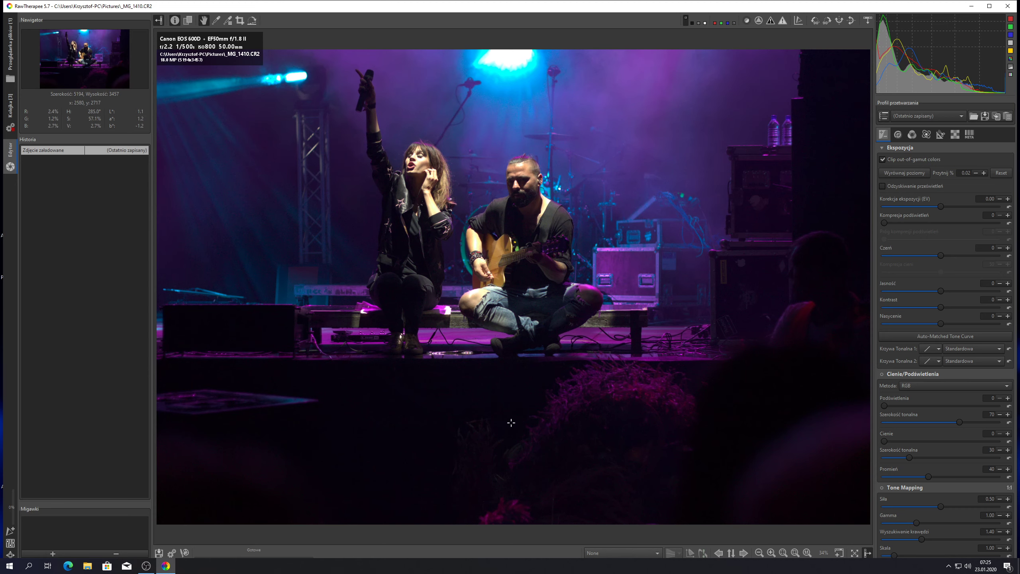
{"action": "left_click", "coordinate": [747, 21]}
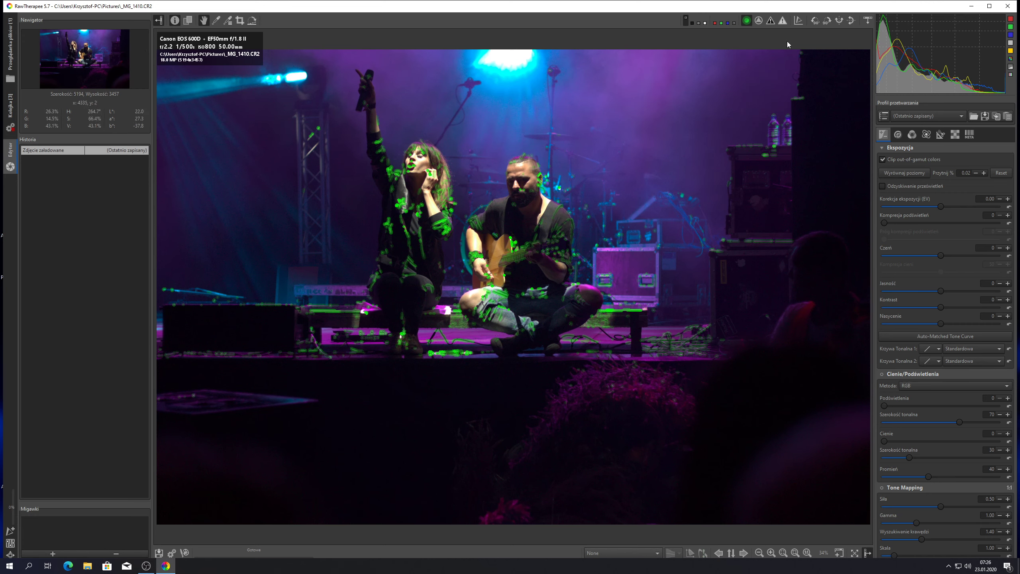
{"action": "left_click", "coordinate": [748, 21]}
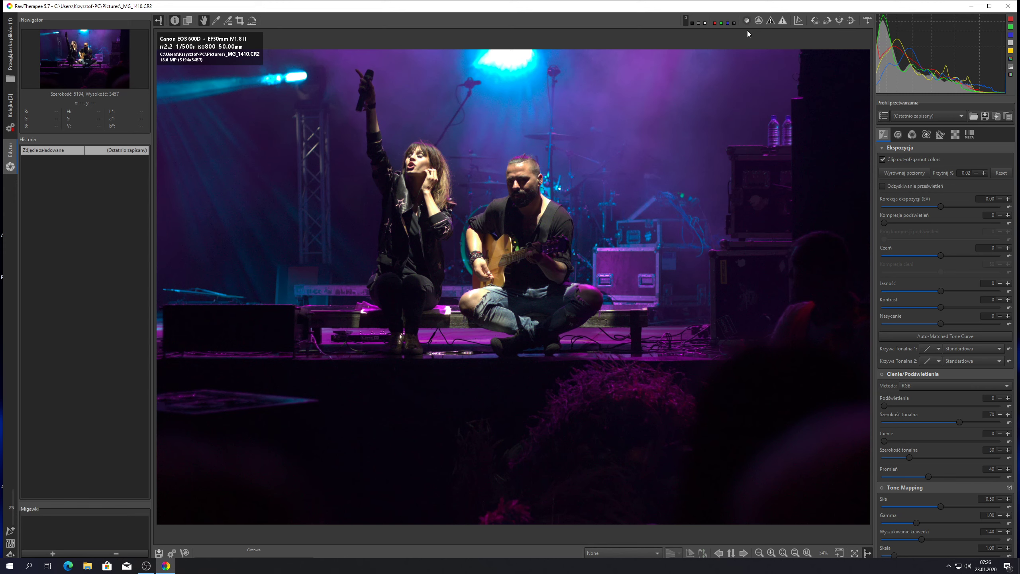
{"action": "left_click", "coordinate": [769, 20]}
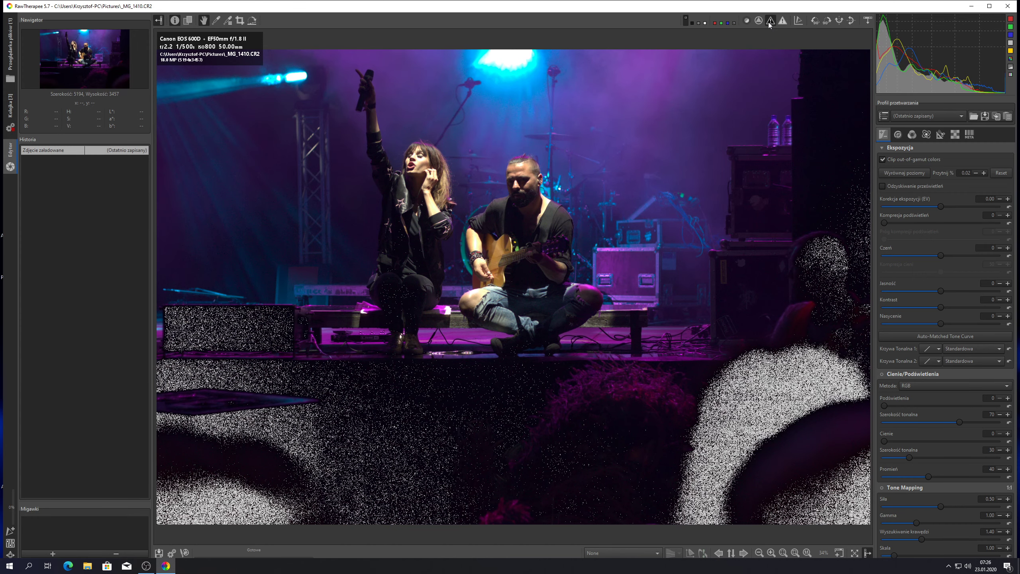
{"action": "left_click", "coordinate": [769, 22]}
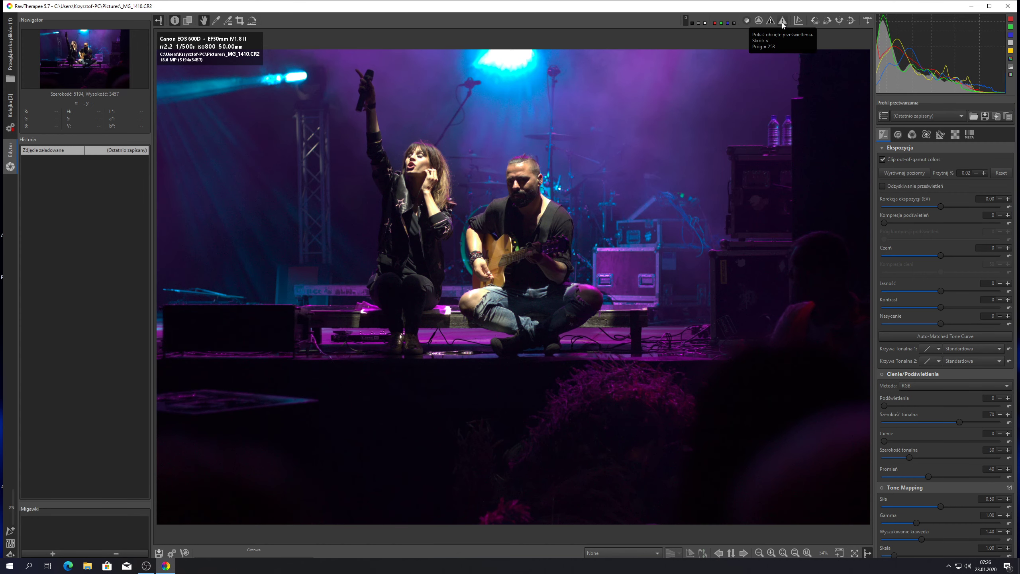
{"action": "left_click", "coordinate": [783, 22]}
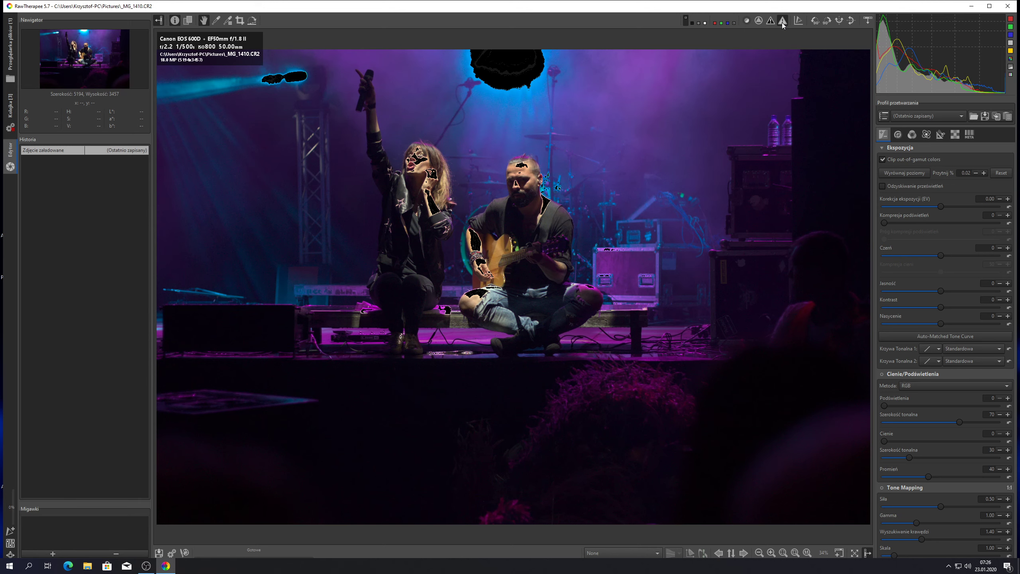
{"action": "left_click", "coordinate": [783, 22]}
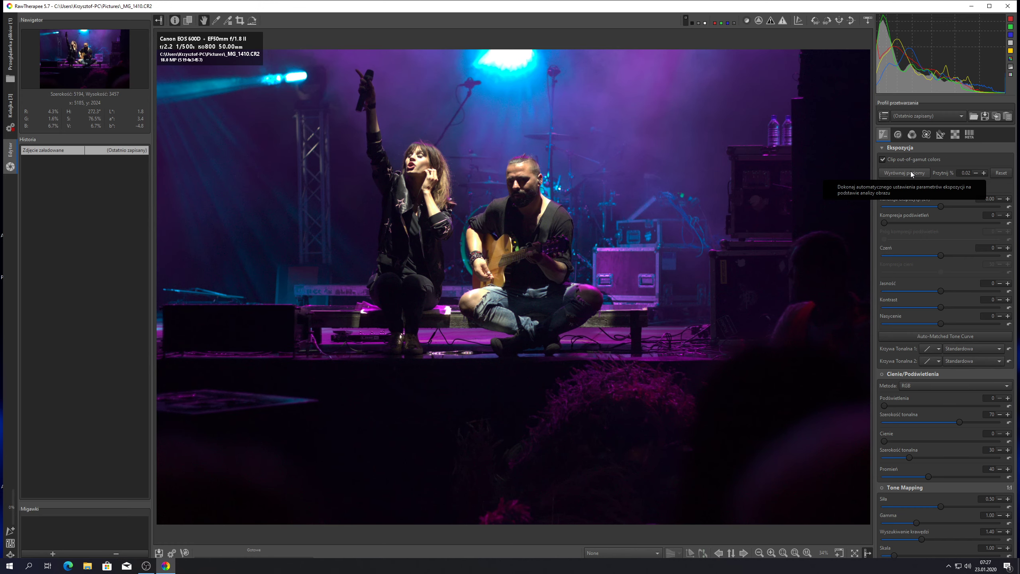
- Apply Auto Levels to raise exposure to 1.84, then view the photo at 100% zoom
{"action": "left_click", "coordinate": [902, 173]}
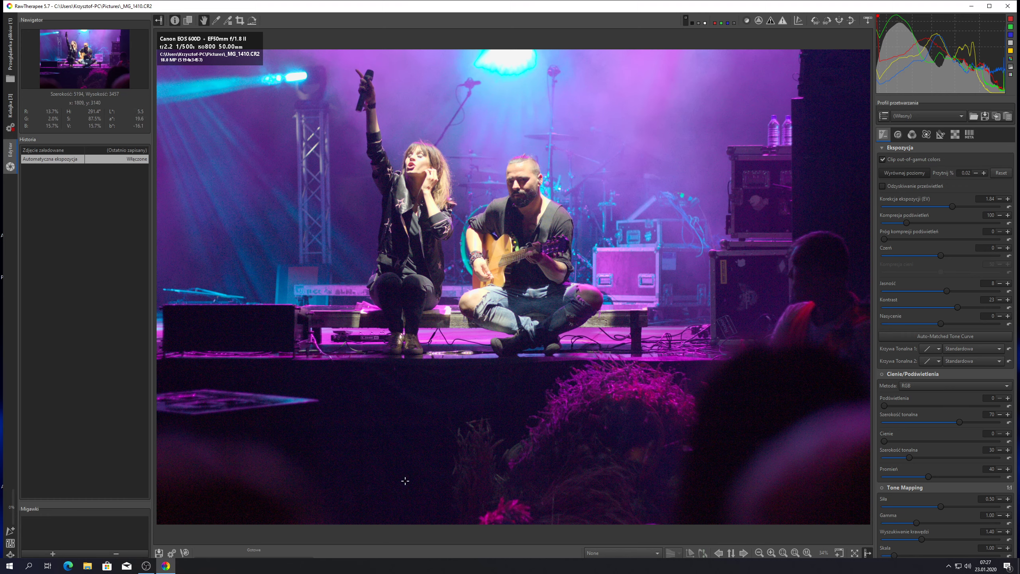
{"action": "left_click", "coordinate": [808, 553]}
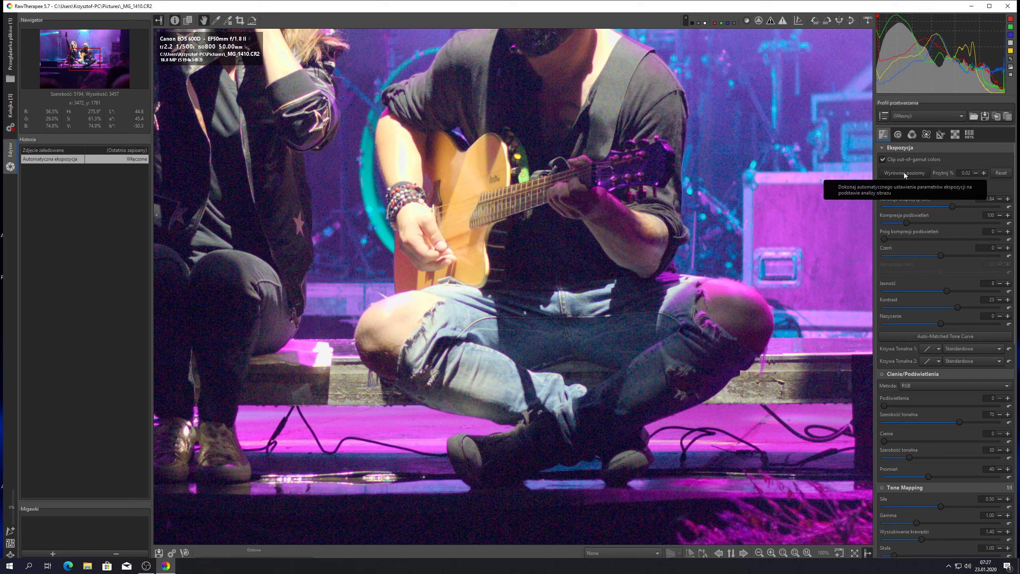
- Reset exposure to 0.00, pan to the performers' faces, and enable Highlight reconstruction
{"action": "left_click", "coordinate": [1001, 174]}
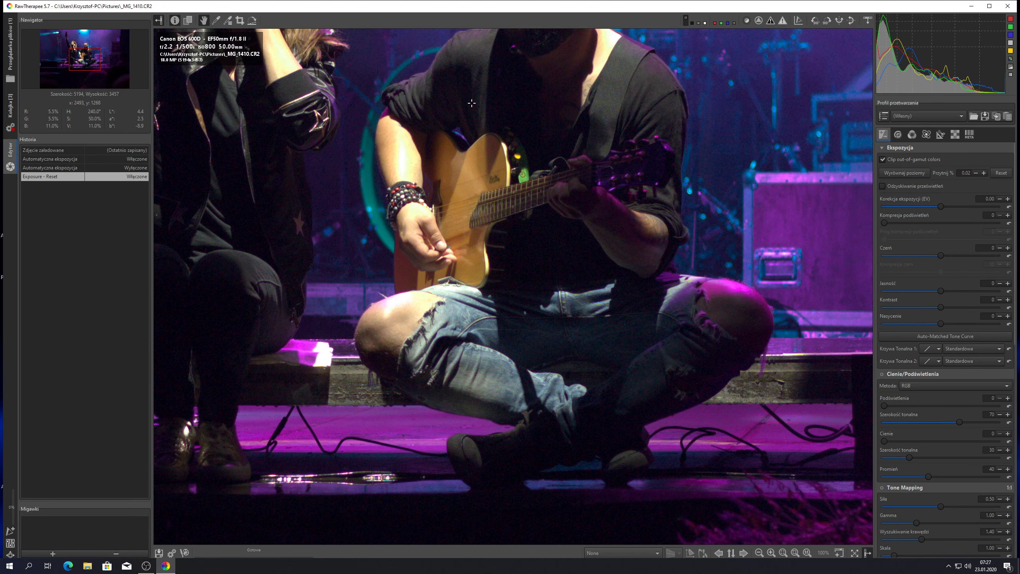
{"action": "left_click_drag", "start_coordinate": [471, 103], "coordinate": [498, 158]}
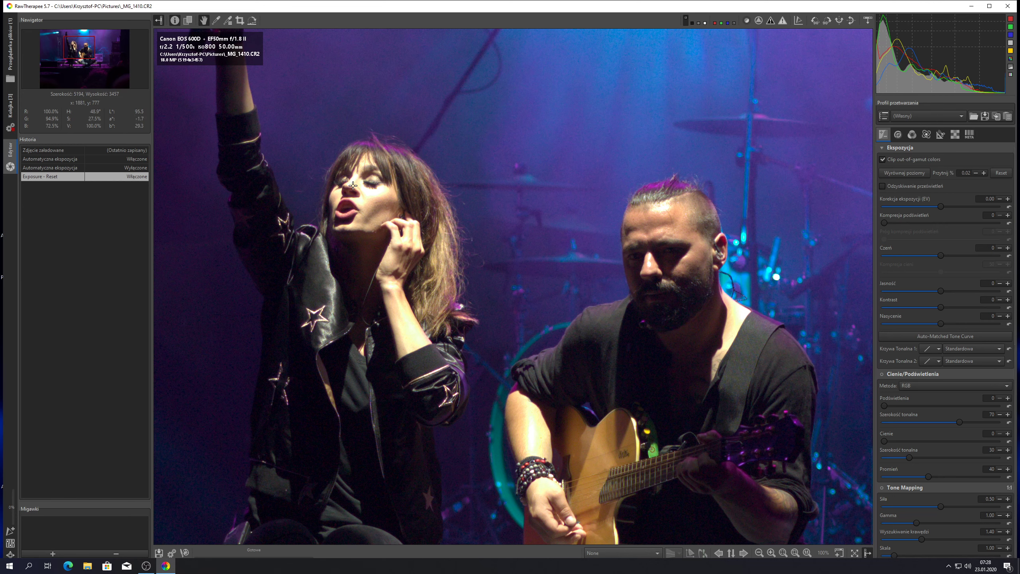
{"action": "left_click", "coordinate": [883, 186]}
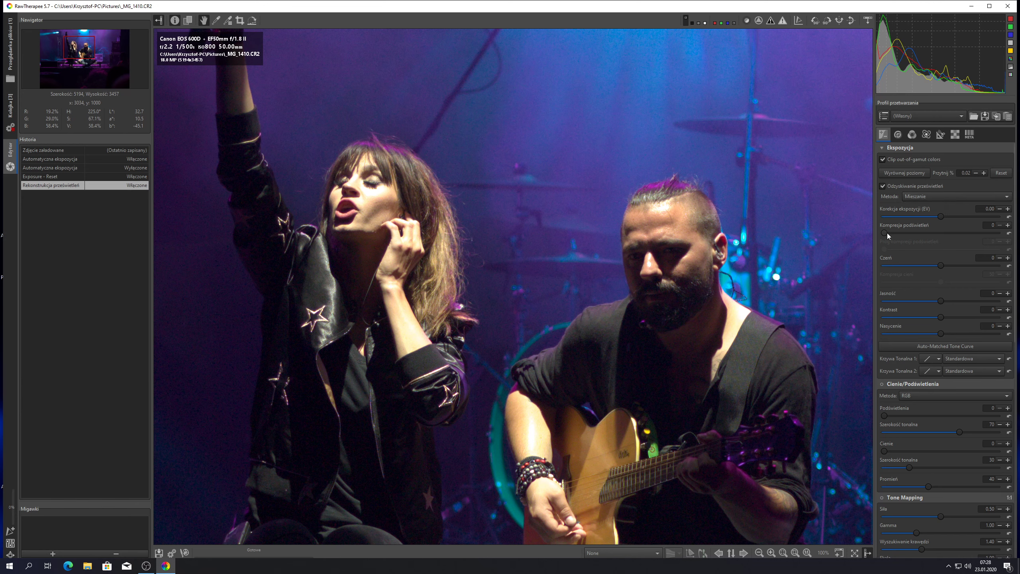
- Adjust Highlight compression up and down until it settles at exactly 100
{"action": "left_click_drag", "start_coordinate": [885, 234], "coordinate": [904, 238]}
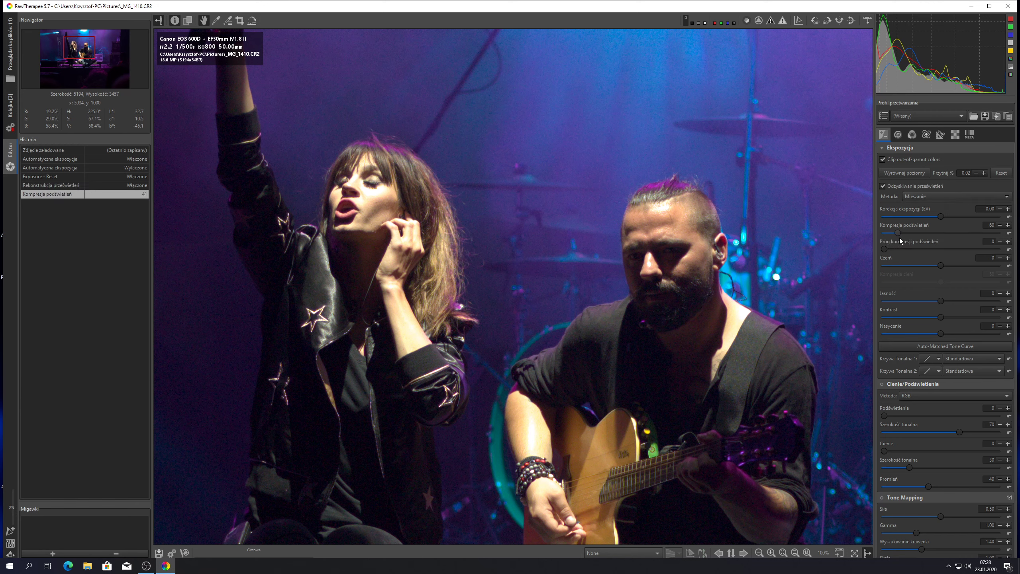
{"action": "left_click", "coordinate": [1008, 225]}
{"action": "left_click", "coordinate": [1008, 225]}
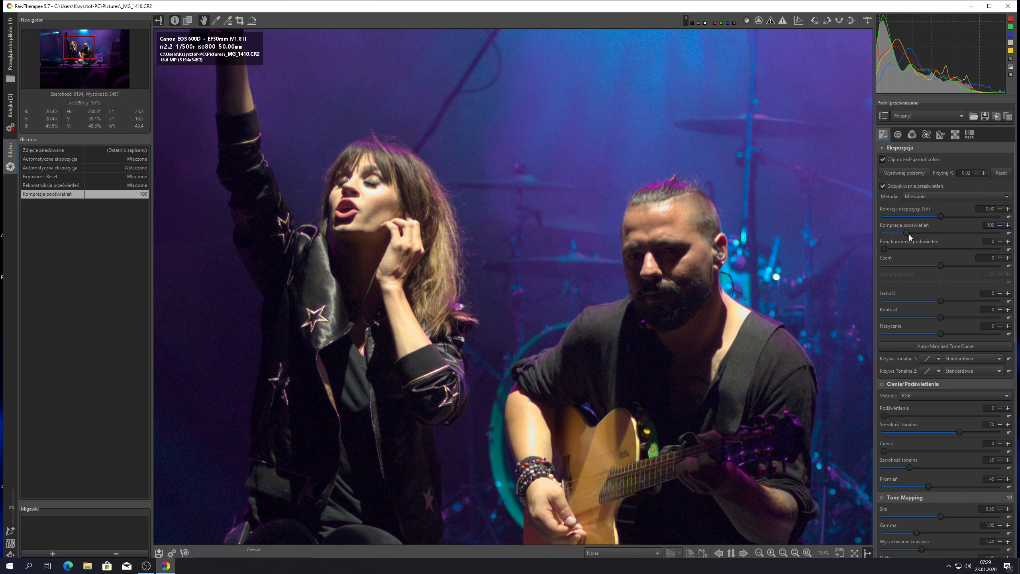
{"action": "left_click_drag", "start_coordinate": [907, 233], "coordinate": [999, 233]}
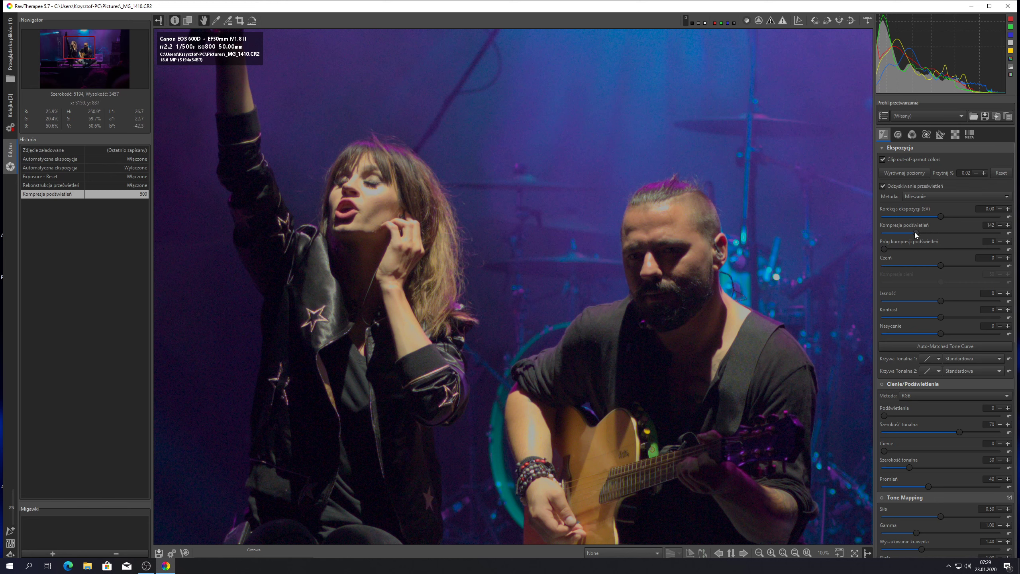
{"action": "left_click", "coordinate": [1000, 226]}
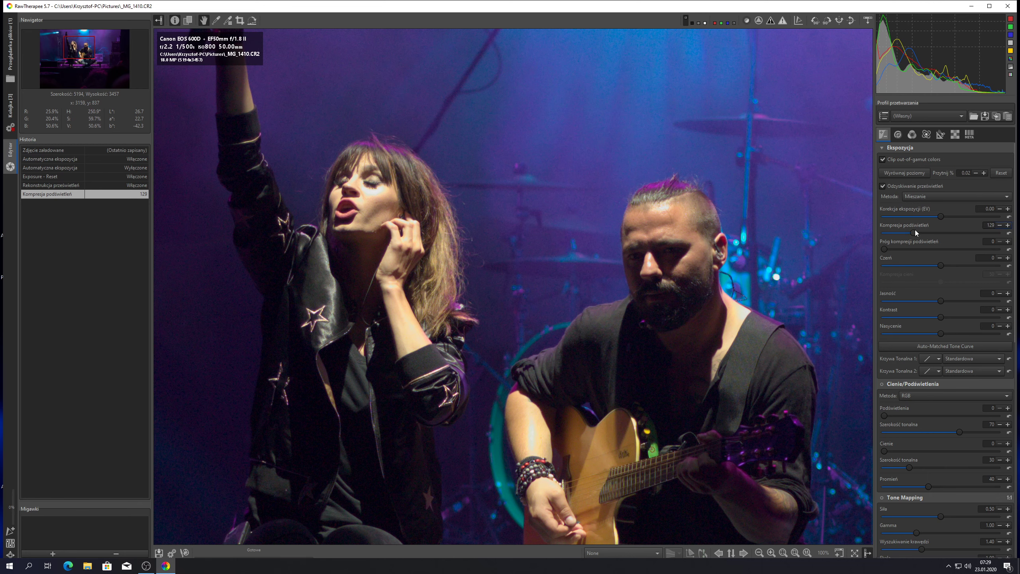
{"action": "left_click_drag", "start_coordinate": [913, 232], "coordinate": [910, 235]}
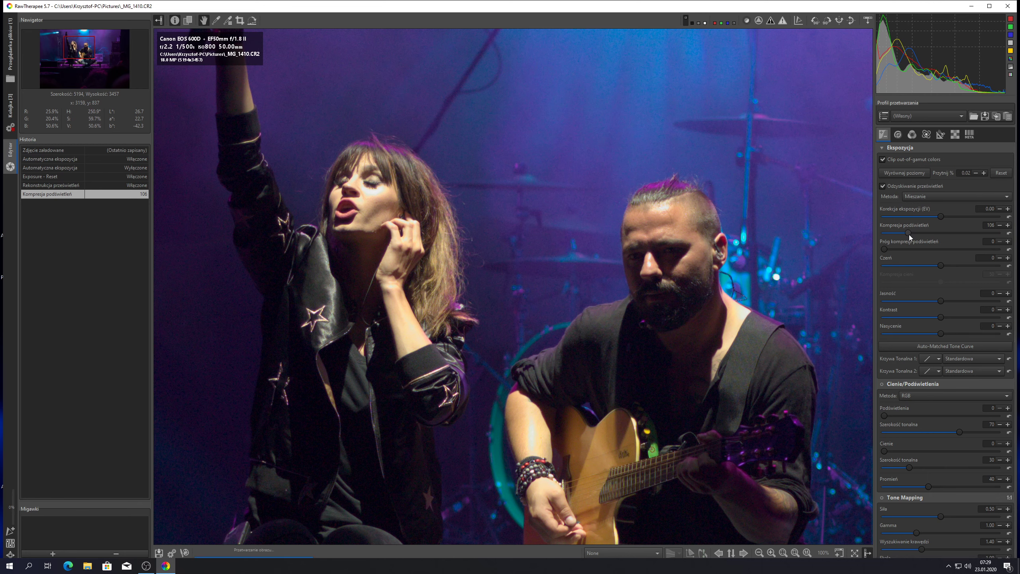
{"action": "left_click", "coordinate": [1000, 226]}
{"action": "left_click", "coordinate": [1000, 226]}
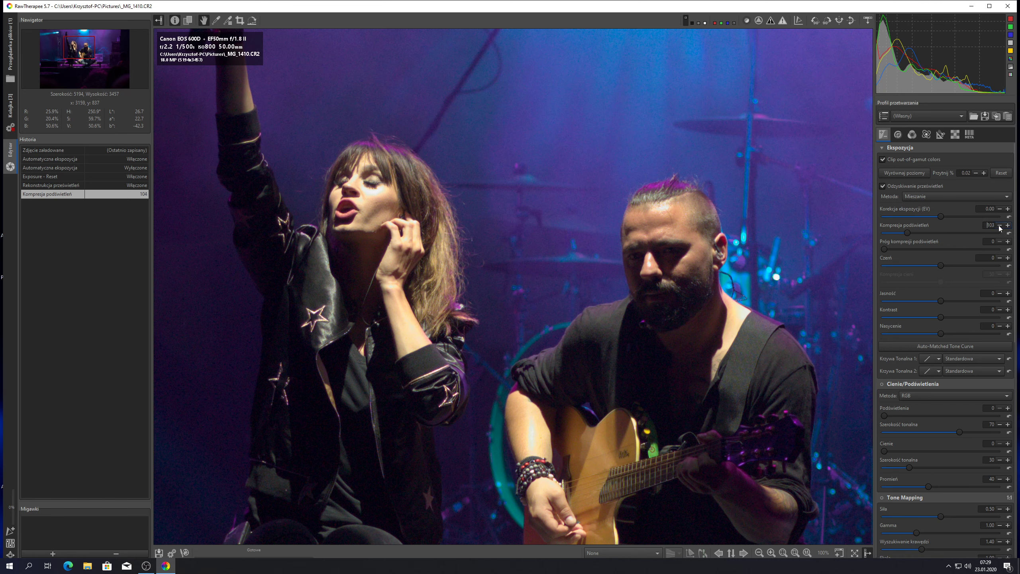
{"action": "left_click", "coordinate": [999, 226]}
{"action": "left_click", "coordinate": [999, 227]}
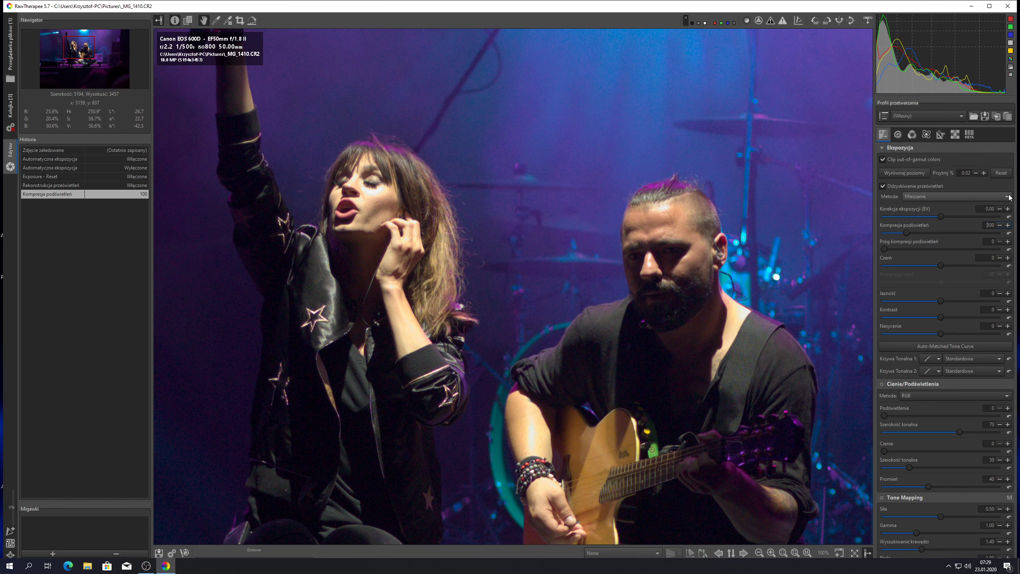
- Try luminance recovery and CIELab blending, then choose Propagacja koloru as the reconstruction method
{"action": "left_click", "coordinate": [1010, 197]}
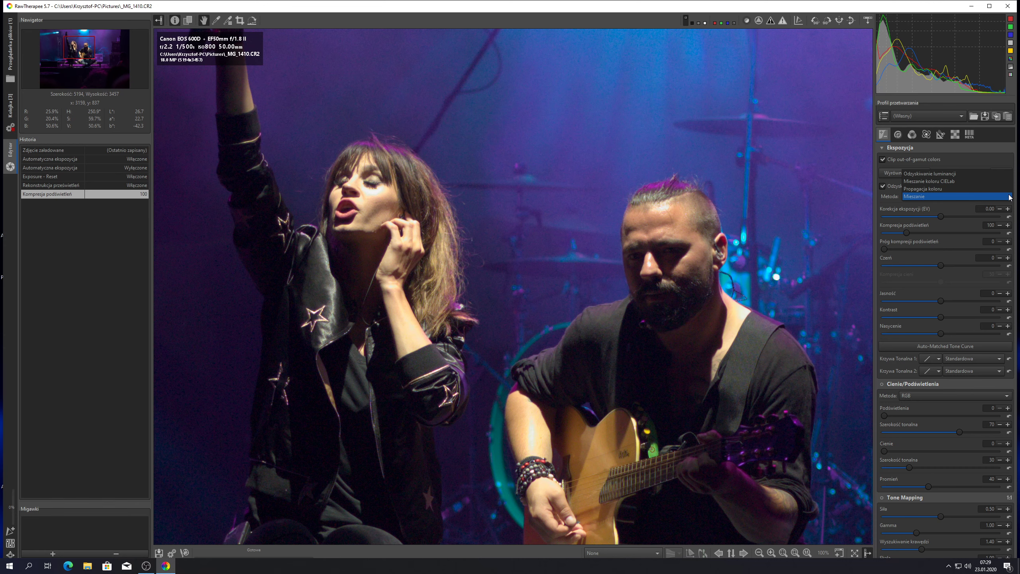
{"action": "left_click", "coordinate": [920, 173]}
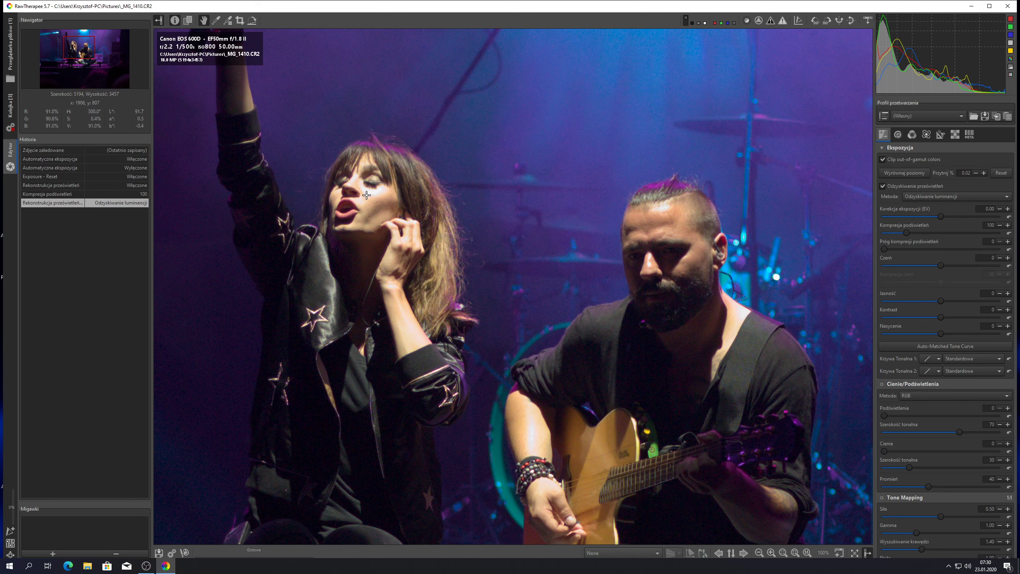
{"action": "left_click", "coordinate": [965, 196]}
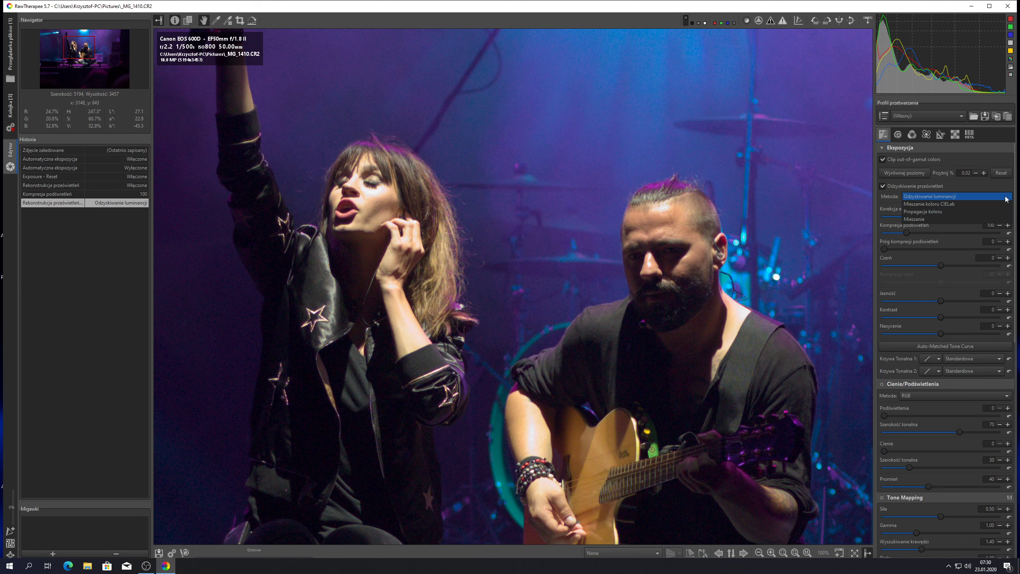
{"action": "left_click", "coordinate": [921, 204]}
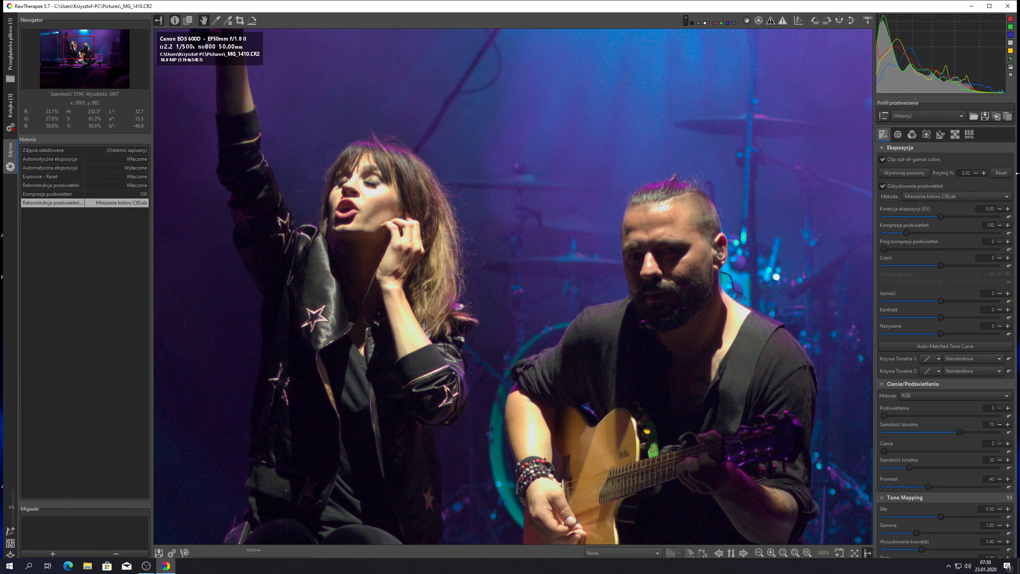
{"action": "left_click", "coordinate": [1006, 196]}
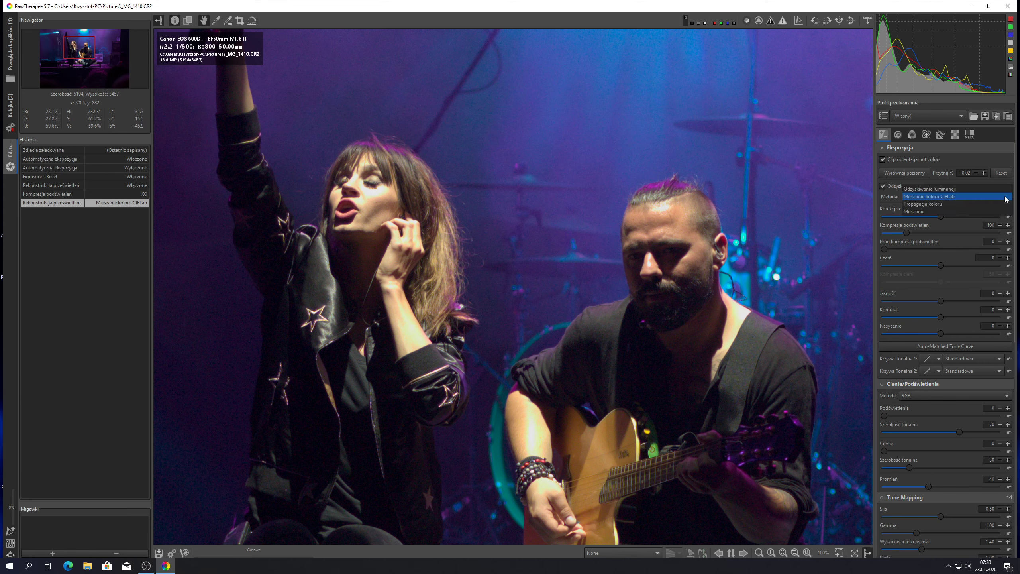
{"action": "left_click", "coordinate": [919, 205]}
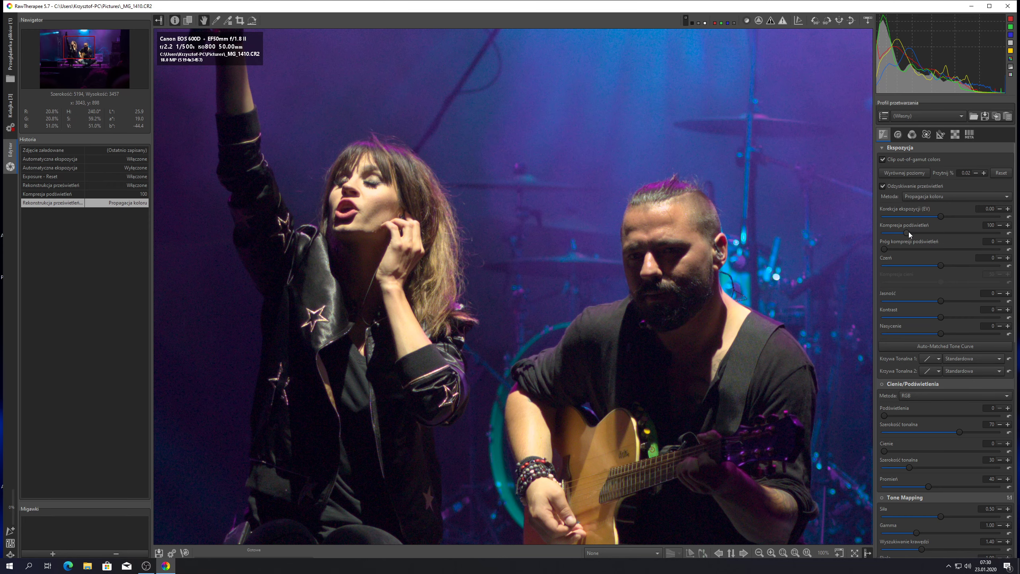
- Zoom into the blown stage light and toggle highlight reconstruction off and back on
{"action": "scroll", "coordinate": [580, 100], "scroll_direction": "up", "scroll_amount": 1}
{"action": "scroll", "coordinate": [574, 141], "scroll_direction": "up", "scroll_amount": 3}
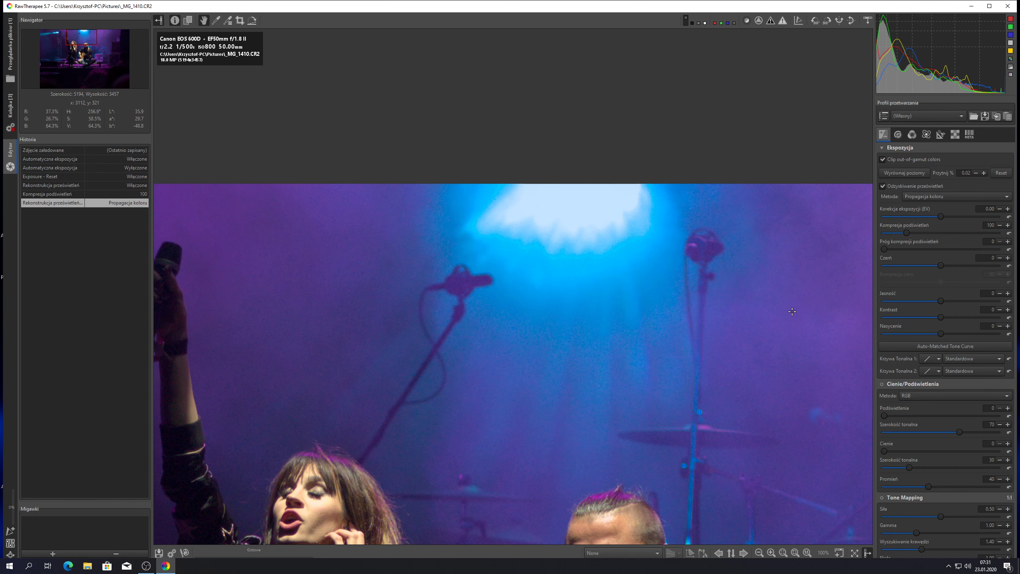
{"action": "left_click", "coordinate": [883, 187]}
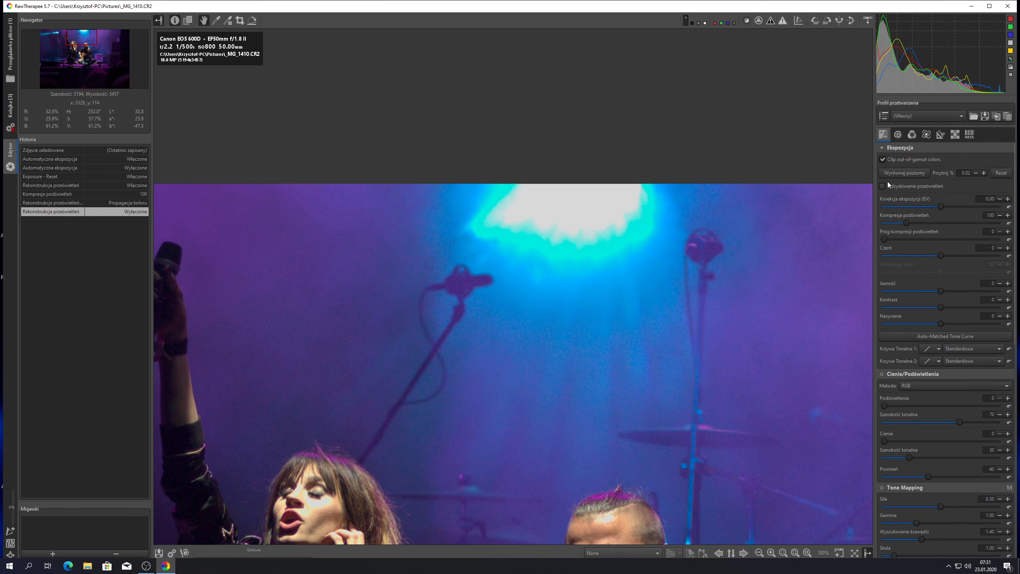
{"action": "left_click", "coordinate": [883, 187]}
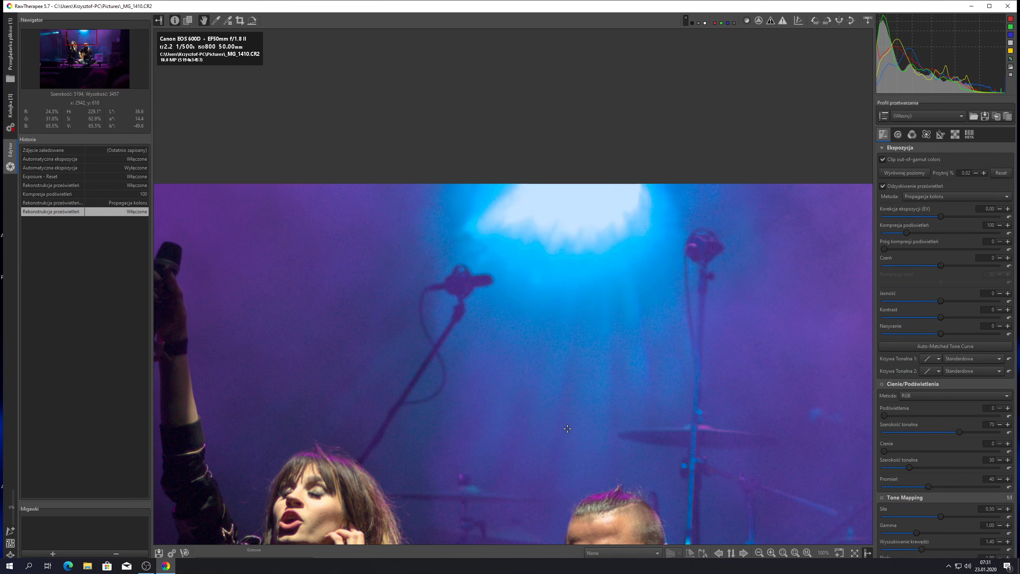
- Fit the photo to screen, set highlight compression to about 133 and exposure correction near 1.03 EV
{"action": "left_click", "coordinate": [795, 554]}
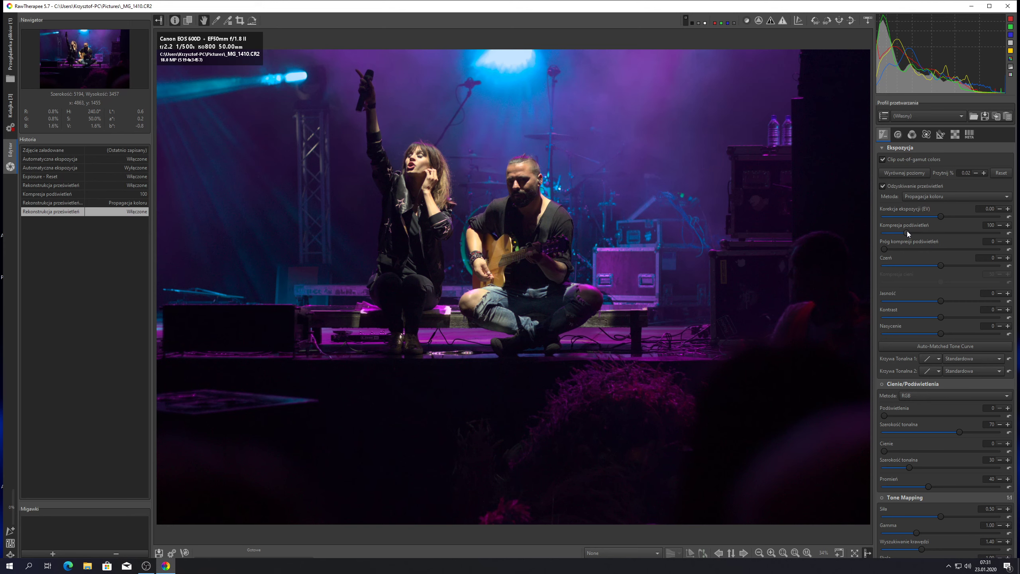
{"action": "left_click_drag", "start_coordinate": [907, 233], "coordinate": [1001, 233]}
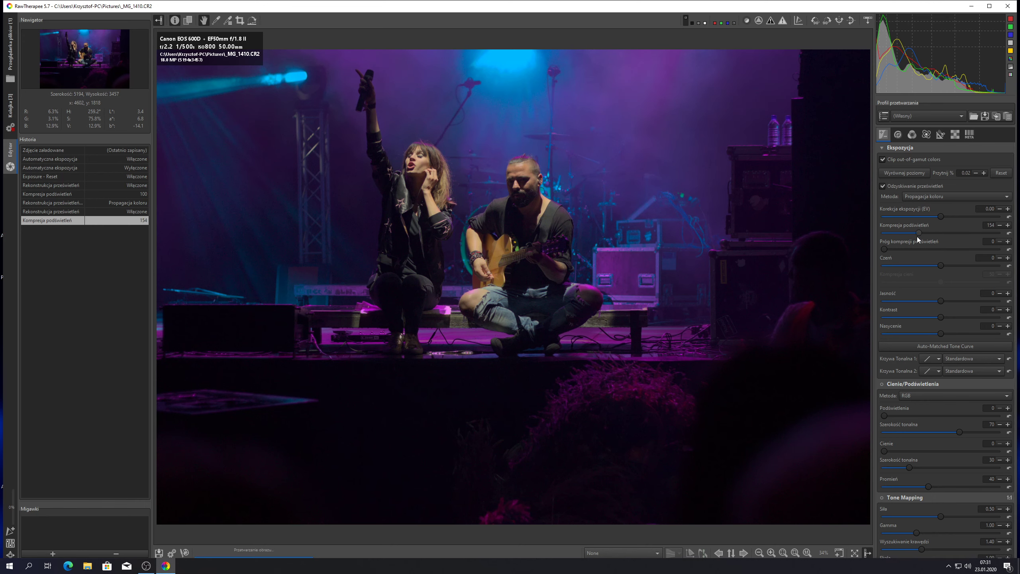
{"action": "left_click_drag", "start_coordinate": [919, 236], "coordinate": [915, 238]}
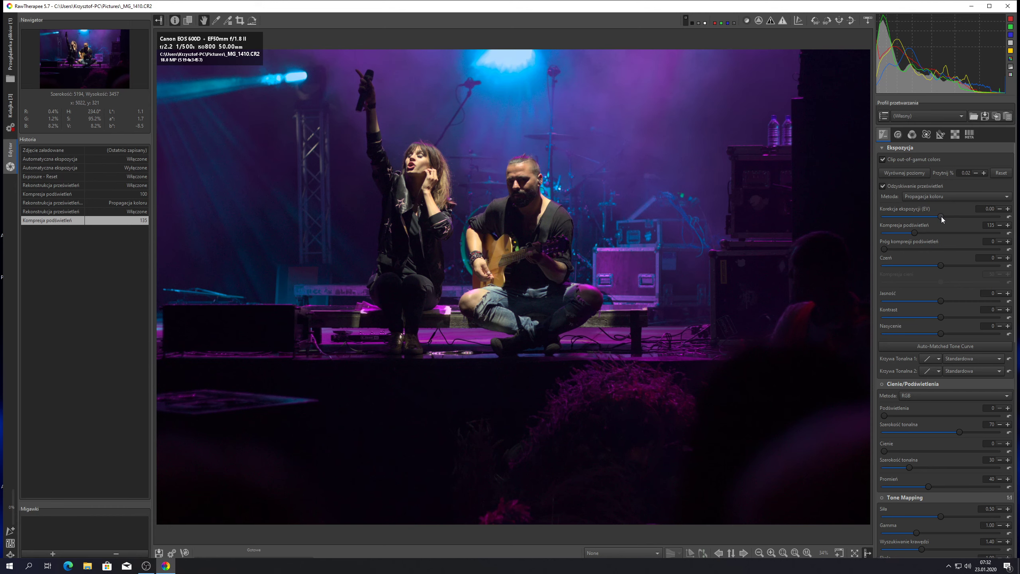
{"action": "left_click_drag", "start_coordinate": [941, 217], "coordinate": [950, 218]}
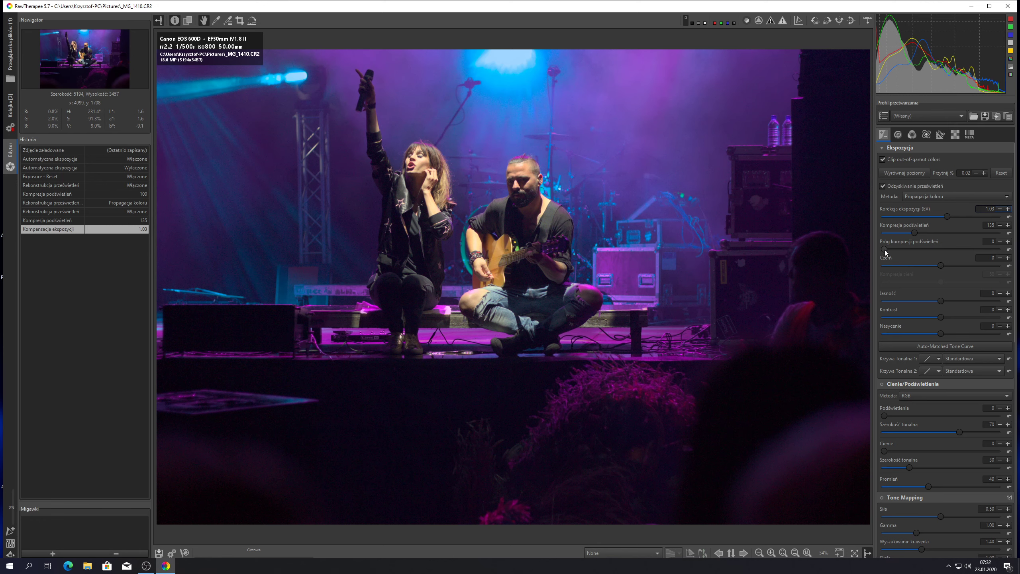
- Raise the highlight compression threshold, then bring it down to 14 and fine-tune to 10
{"action": "left_click_drag", "start_coordinate": [885, 249], "coordinate": [971, 246]}
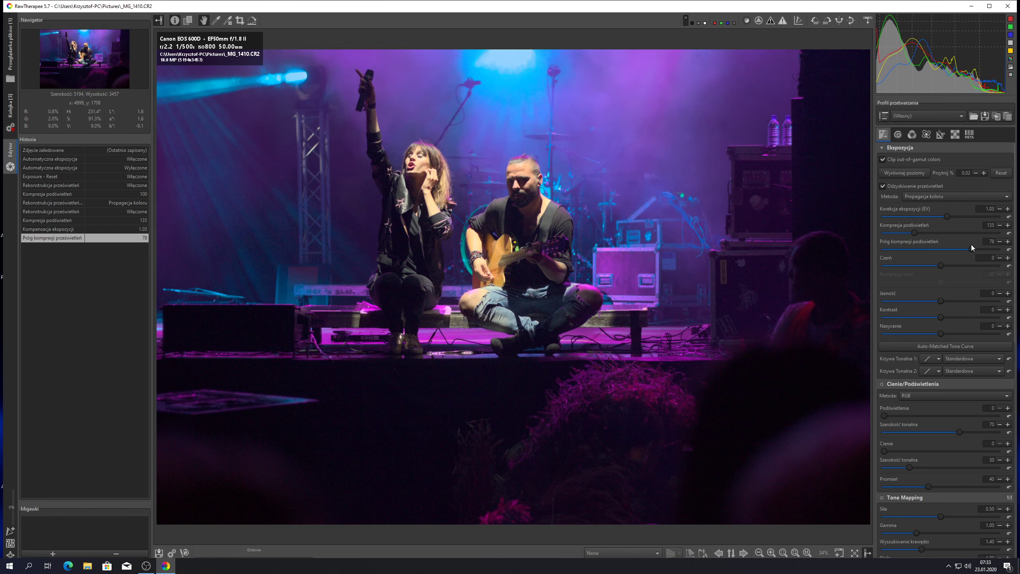
{"action": "left_click_drag", "start_coordinate": [971, 249], "coordinate": [901, 250]}
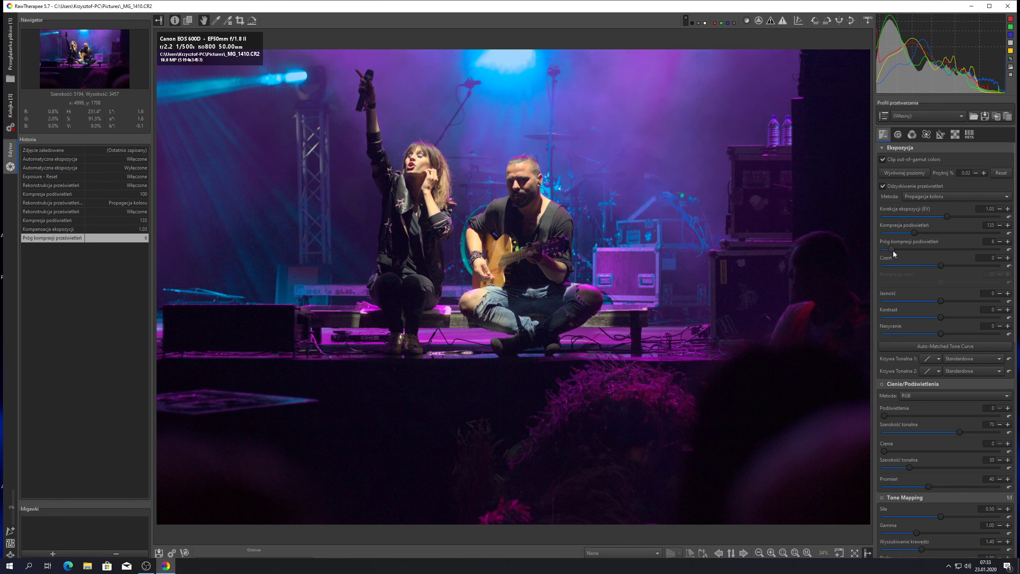
{"action": "left_click_drag", "start_coordinate": [901, 251], "coordinate": [898, 253]}
- Set the Czerń (black) level to 50
{"action": "left_click_drag", "start_coordinate": [944, 266], "coordinate": [953, 268]}
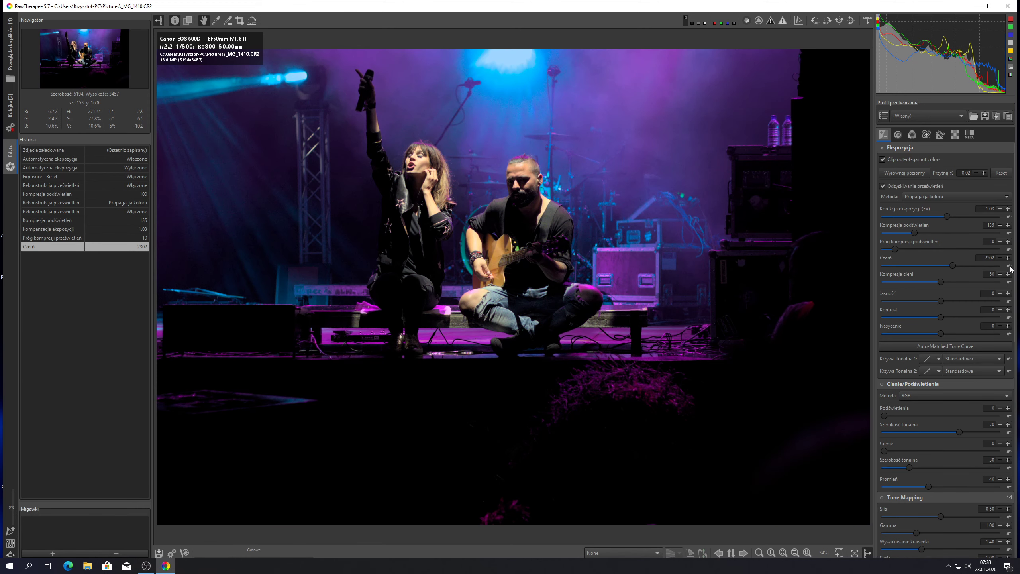
{"action": "left_click", "coordinate": [1009, 266]}
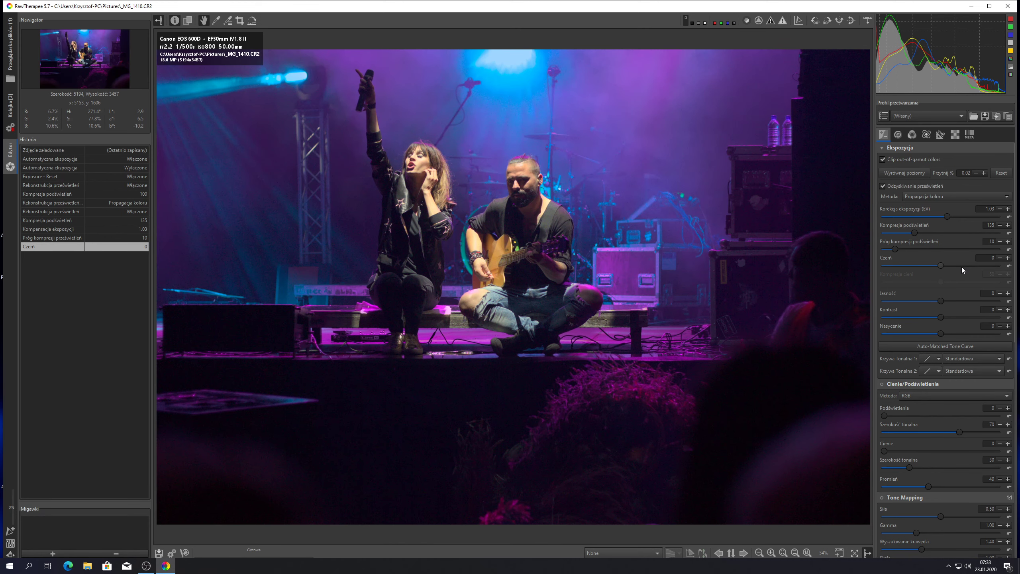
{"action": "left_click", "coordinate": [1008, 257]}
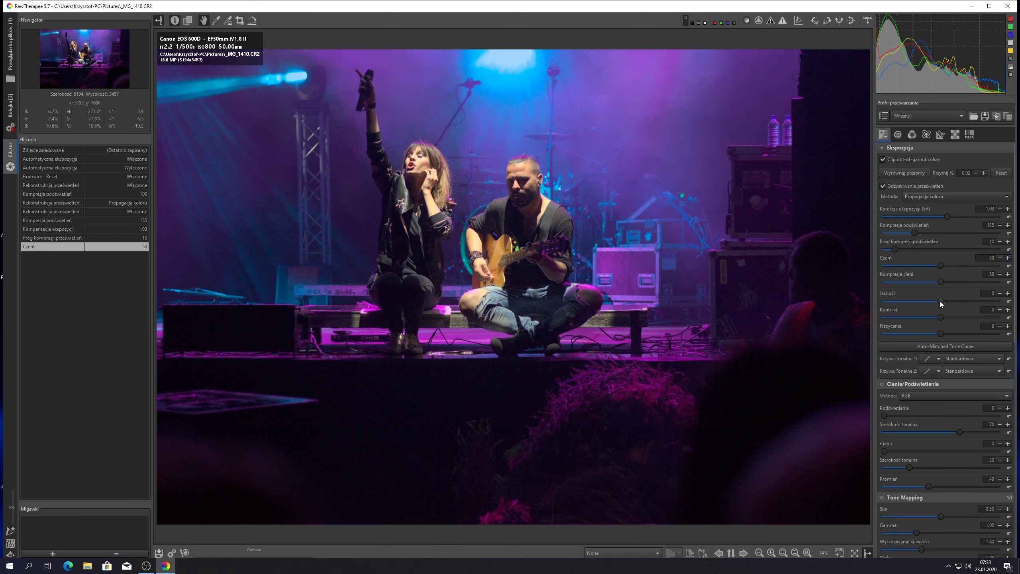
- Try lightness 17, reset it, then settle on lightness 2 and contrast 15
{"action": "mouse_move", "coordinate": [940, 302]}
{"action": "left_mouse_down"}
{"action": "mouse_move", "coordinate": [954, 301]}
{"action": "mouse_move", "coordinate": [935, 301]}
{"action": "left_mouse_up"}
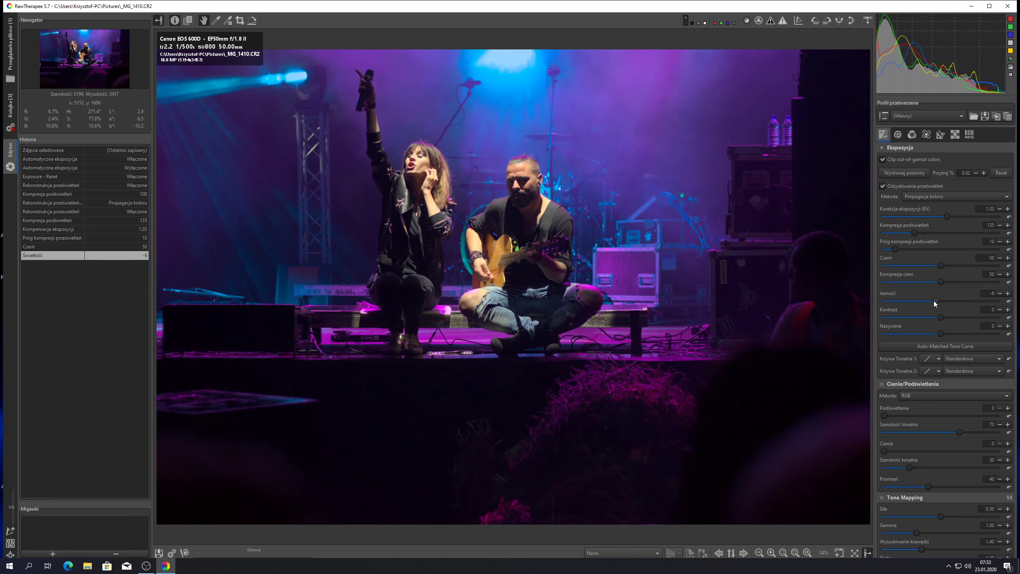
{"action": "left_click", "coordinate": [1008, 301]}
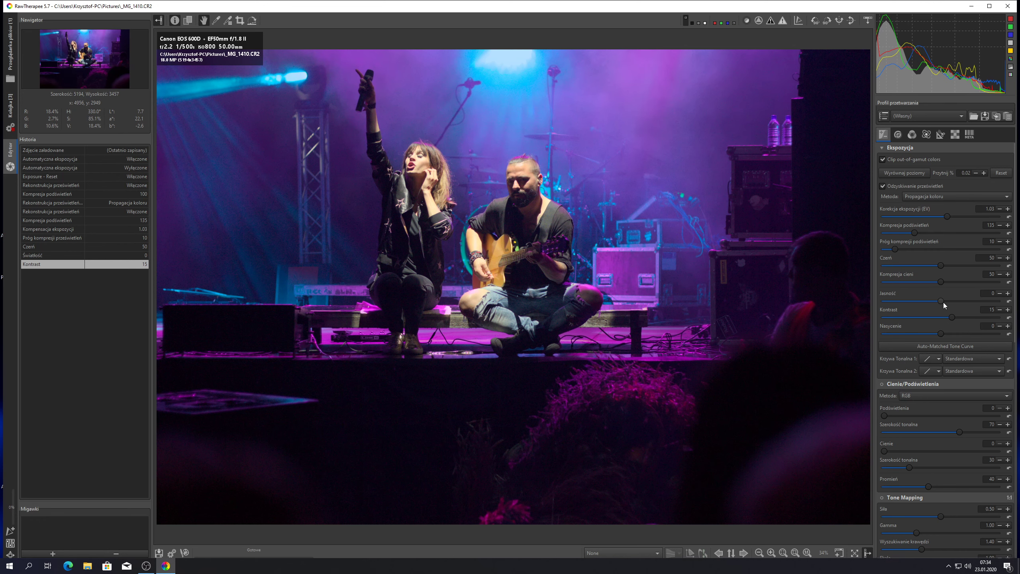
{"action": "scroll", "coordinate": [944, 300], "scroll_direction": "up", "scroll_amount": 1}
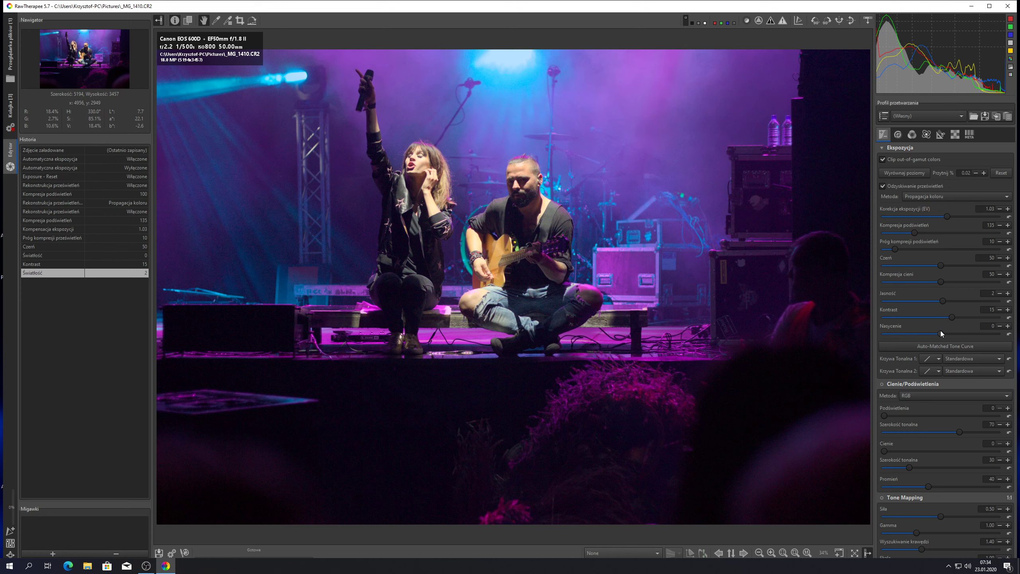
{"action": "scroll", "coordinate": [920, 298], "scroll_direction": "down", "scroll_amount": 5}
{"action": "scroll", "coordinate": [933, 285], "scroll_direction": "down", "scroll_amount": 1}
{"action": "scroll", "coordinate": [933, 286], "scroll_direction": "up", "scroll_amount": 5}
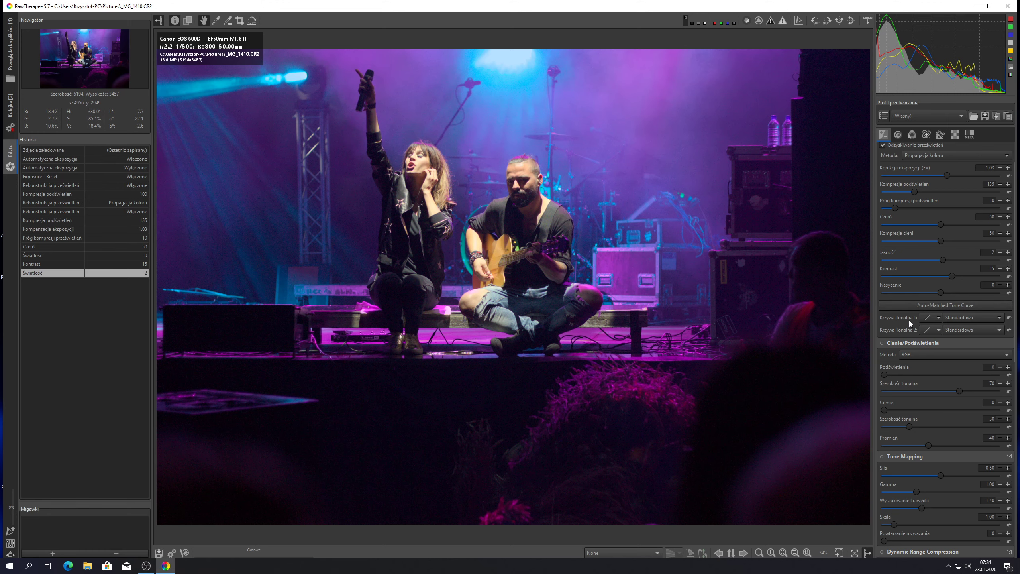
- Try a custom (Własna) first tone curve, then set it back to Linear (Liniowa)
{"action": "left_click", "coordinate": [940, 319]}
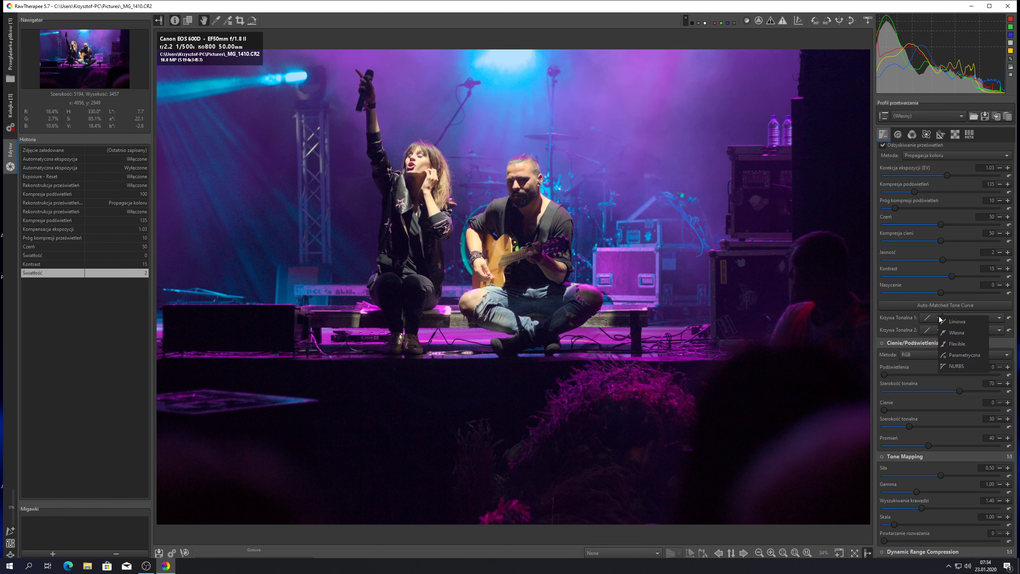
{"action": "left_click", "coordinate": [956, 332]}
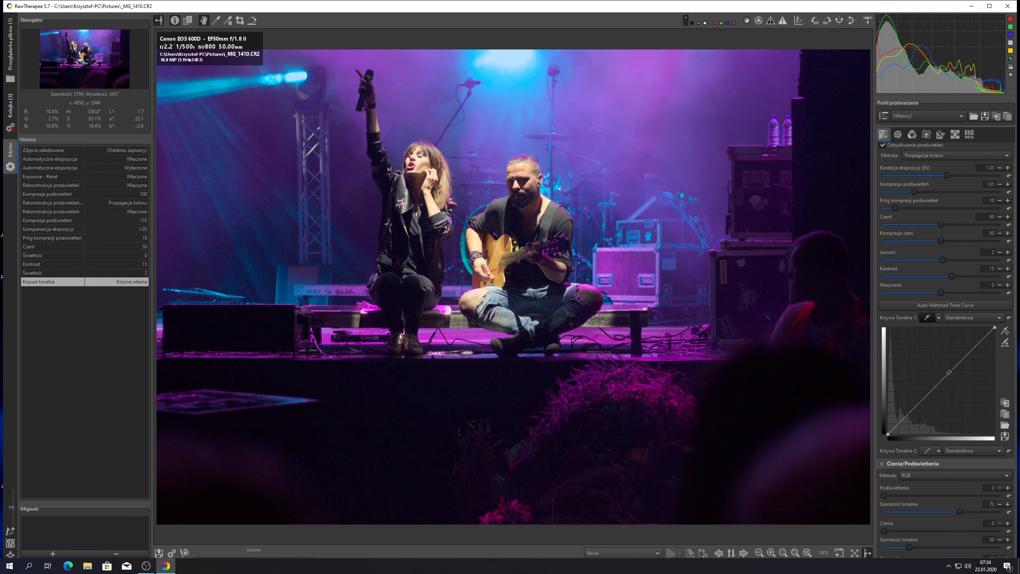
{"action": "left_click", "coordinate": [939, 318]}
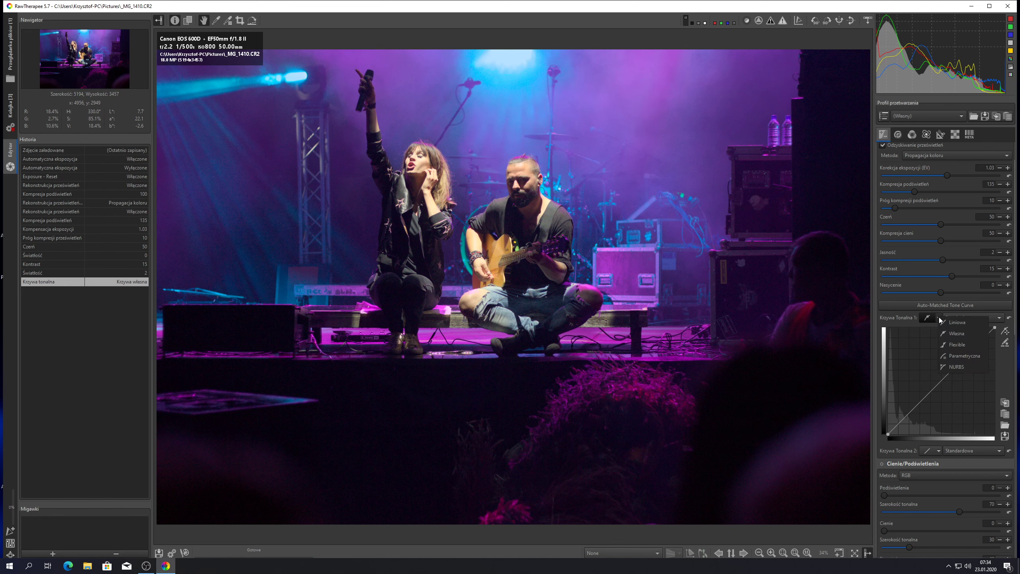
{"action": "left_click", "coordinate": [960, 320]}
- Enable the Shadows/Highlights (Cienie/Podświetlenia) adjustment, leaving highlights and shadows at 0
{"action": "scroll", "coordinate": [951, 318], "scroll_direction": "down", "scroll_amount": 3}
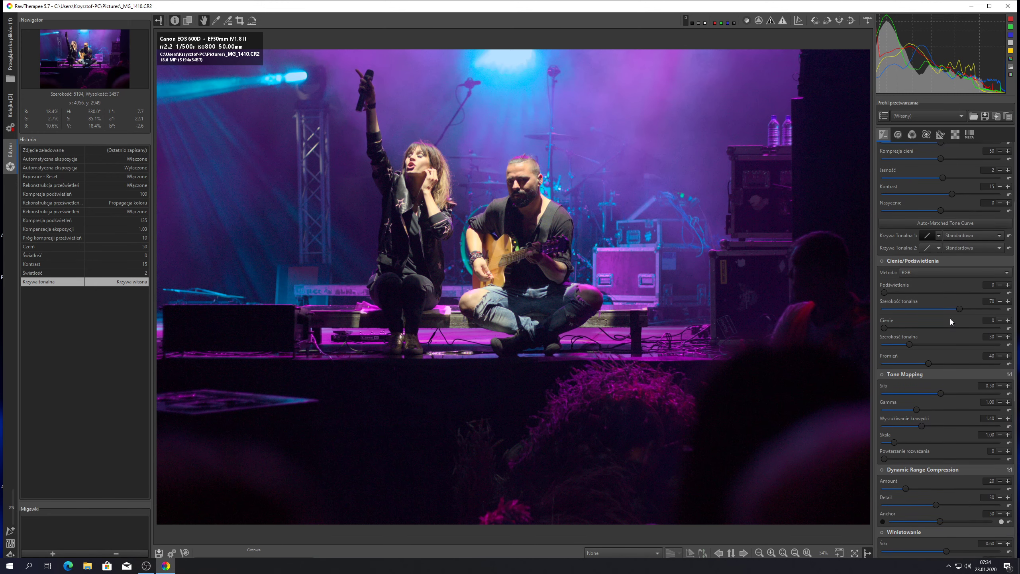
{"action": "scroll", "coordinate": [950, 319], "scroll_direction": "down", "scroll_amount": 2}
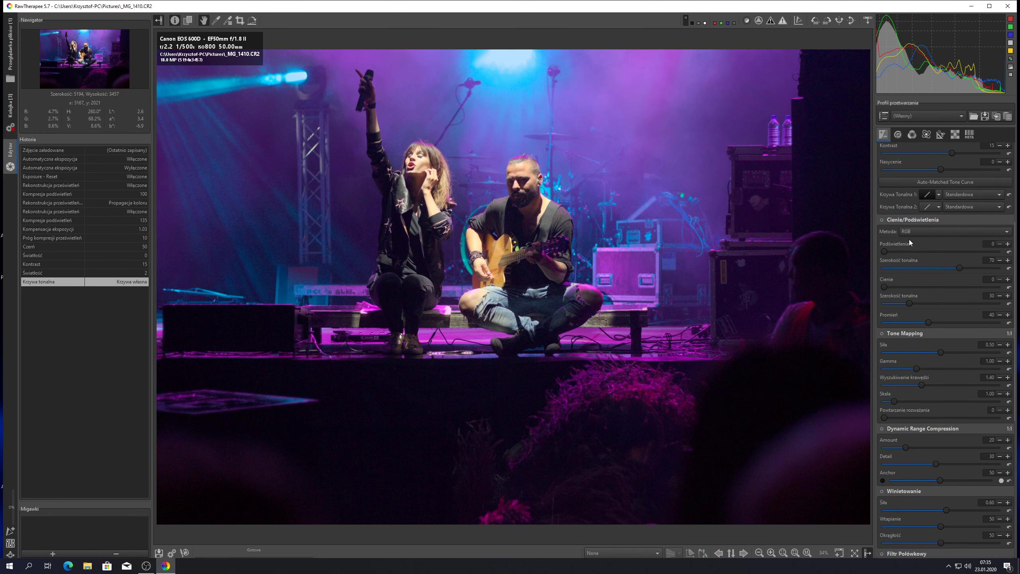
{"action": "left_click", "coordinate": [882, 220]}
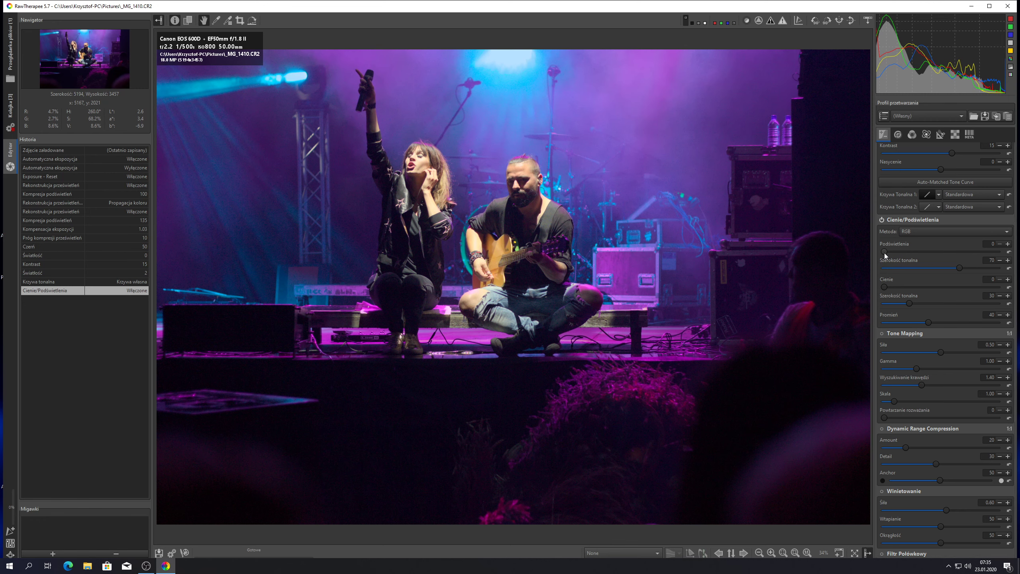
{"action": "left_click_drag", "start_coordinate": [885, 252], "coordinate": [1001, 249]}
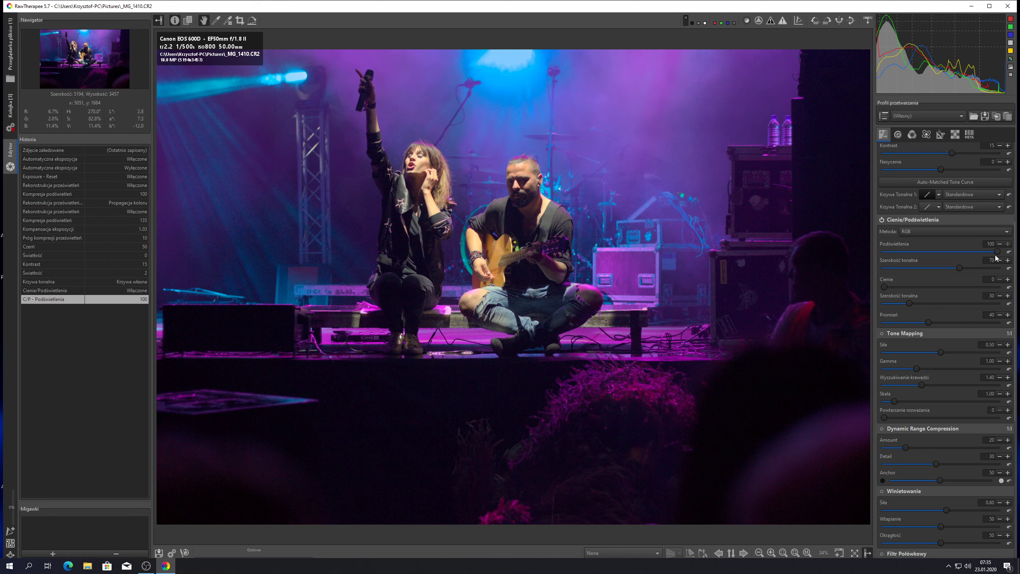
{"action": "left_click_drag", "start_coordinate": [950, 257], "coordinate": [943, 256]}
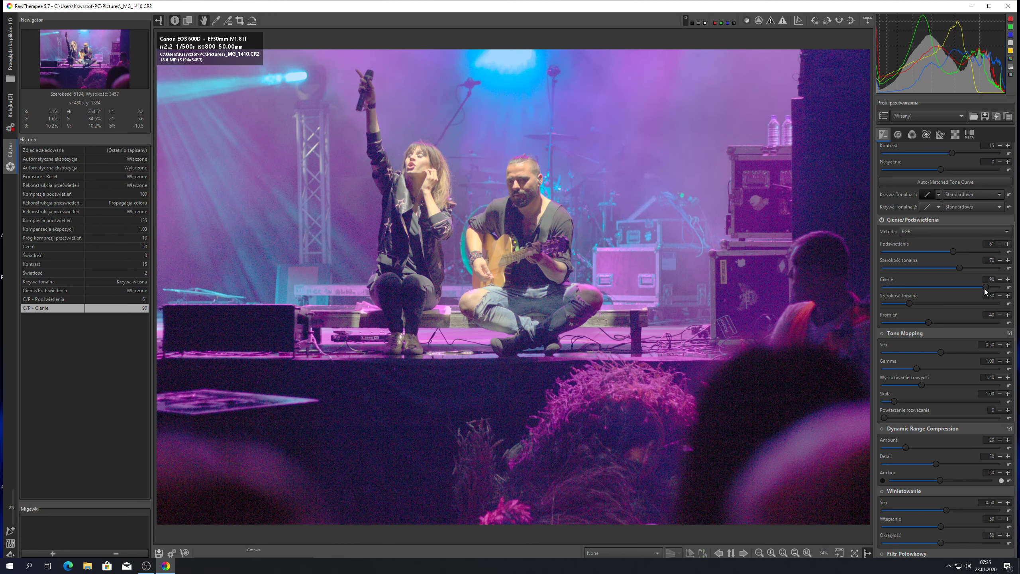
{"action": "left_click_drag", "start_coordinate": [986, 287], "coordinate": [869, 287]}
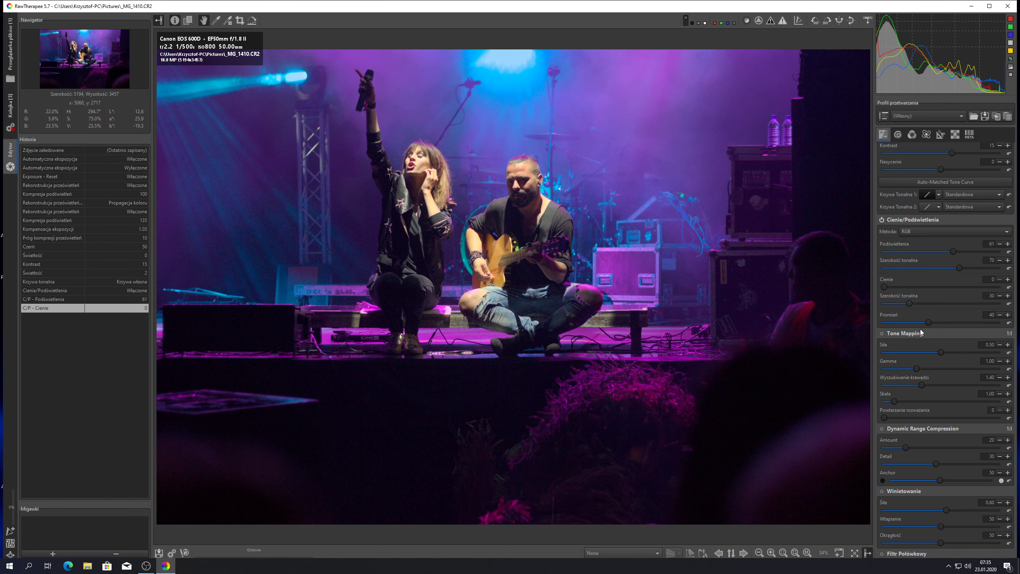
- Enable Tone Mapping on the concert photo
{"action": "scroll", "coordinate": [923, 380], "scroll_direction": "down", "scroll_amount": 3}
{"action": "scroll", "coordinate": [923, 380], "scroll_direction": "down", "scroll_amount": 2}
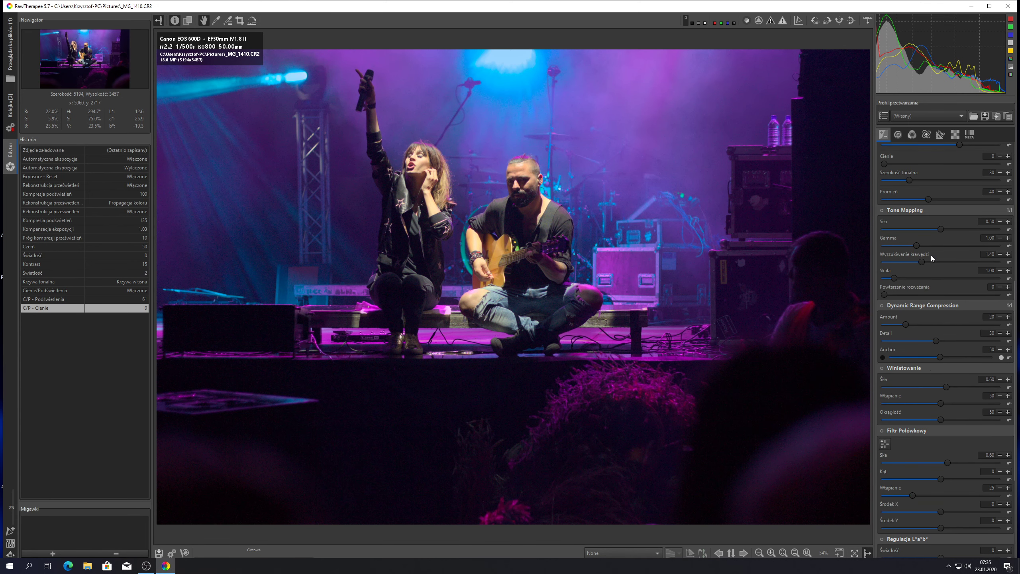
{"action": "left_click", "coordinate": [882, 210]}
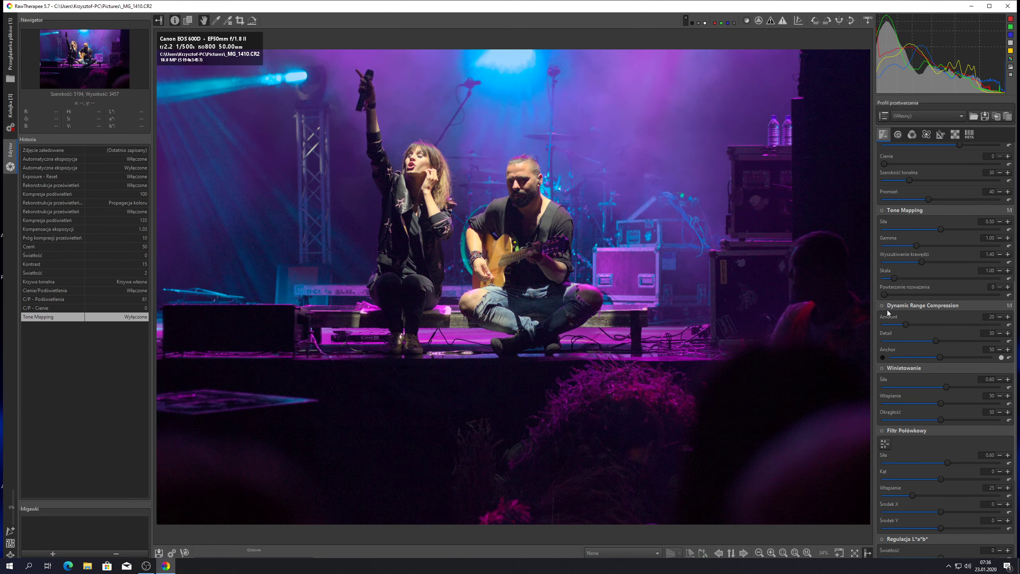
- Toggle Dynamic Range Compression on, then back off
{"action": "scroll", "coordinate": [888, 312], "scroll_direction": "down", "scroll_amount": 3}
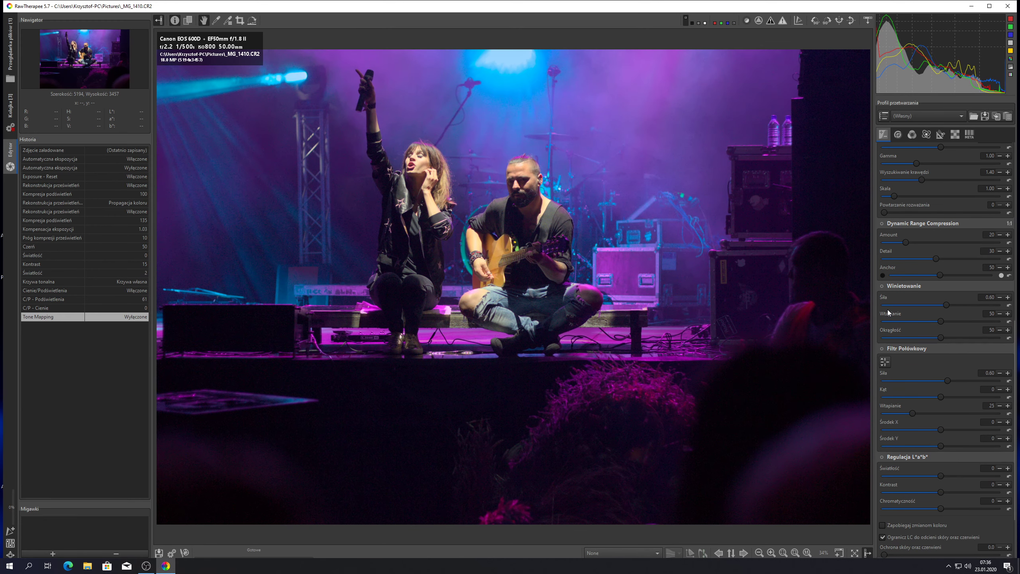
{"action": "left_click", "coordinate": [882, 223]}
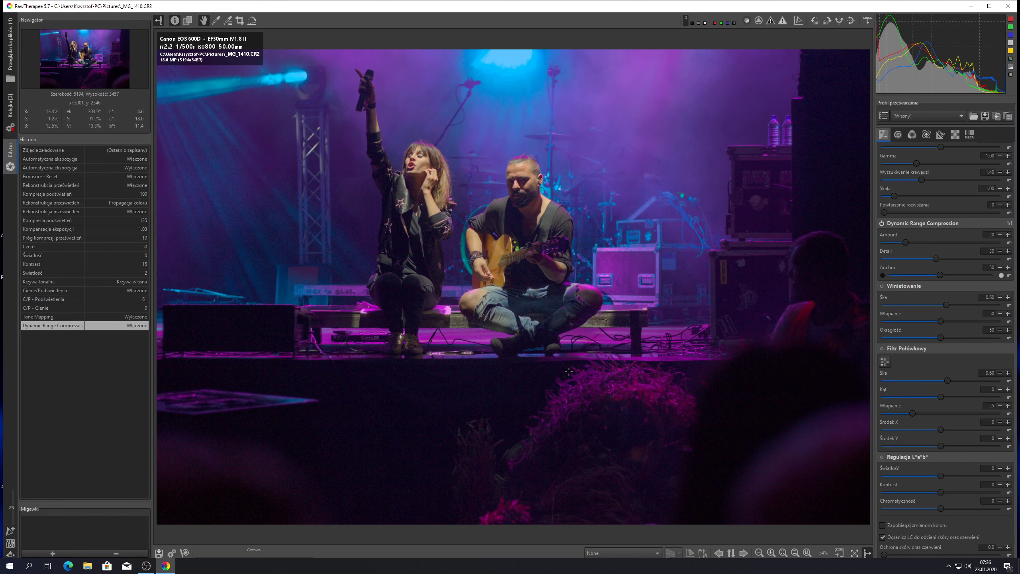
{"action": "left_click", "coordinate": [881, 225]}
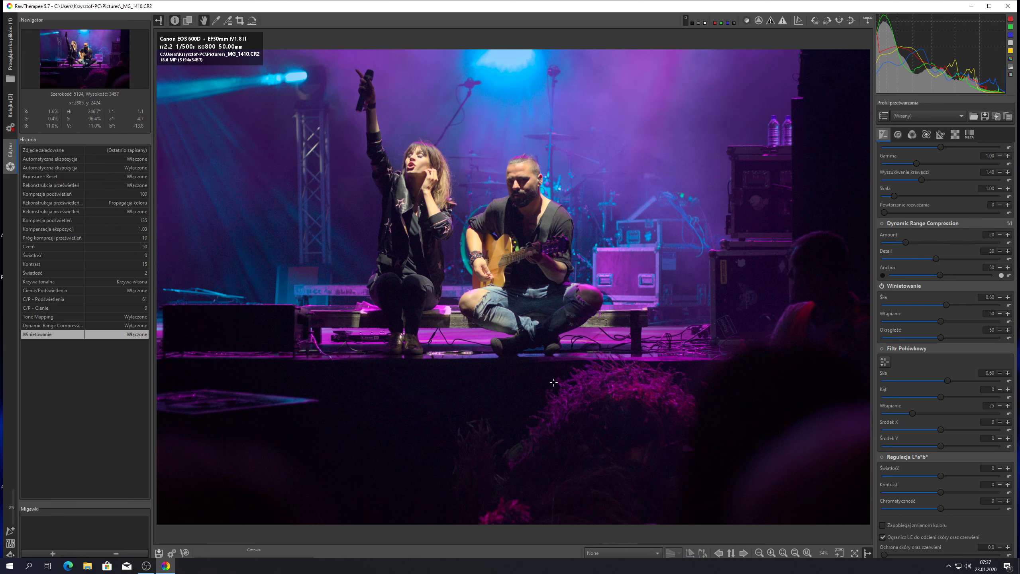
- Test a graduated filter, reset its strength to 0.00 and disable it, then enable L*a*b* Adjustments
{"action": "scroll", "coordinate": [938, 358], "scroll_direction": "down", "scroll_amount": 3}
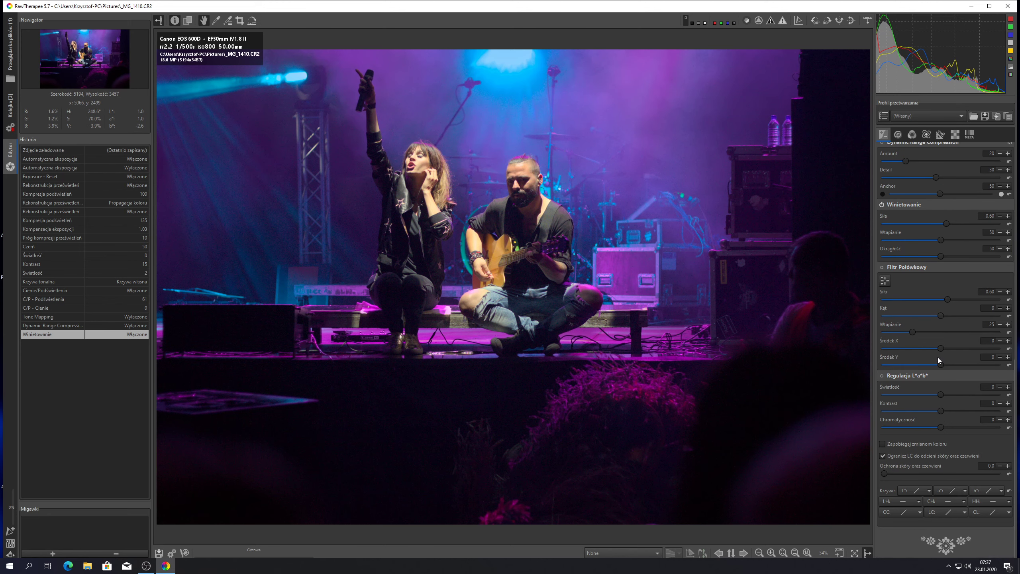
{"action": "left_click", "coordinate": [881, 267]}
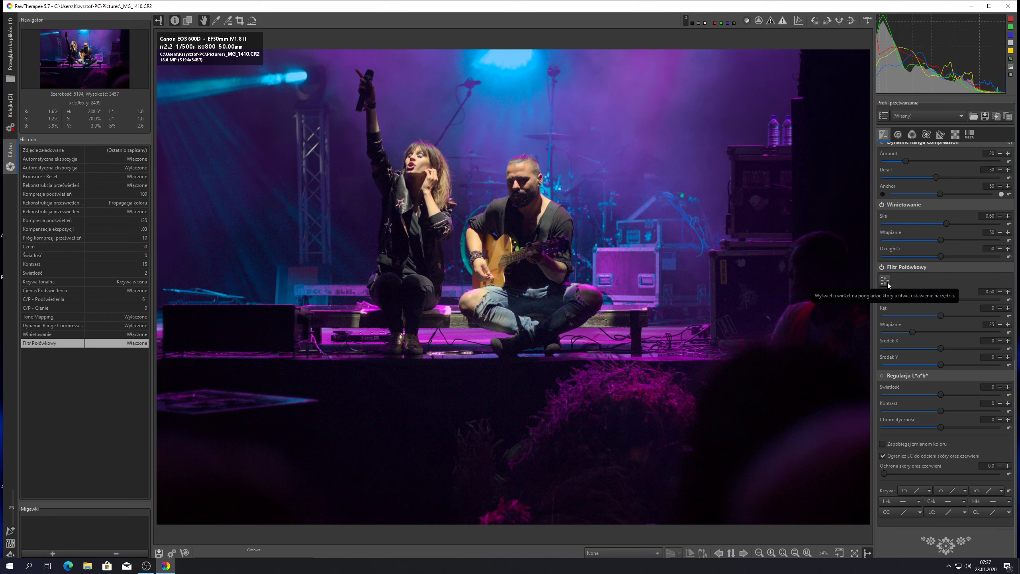
{"action": "left_click", "coordinate": [885, 281]}
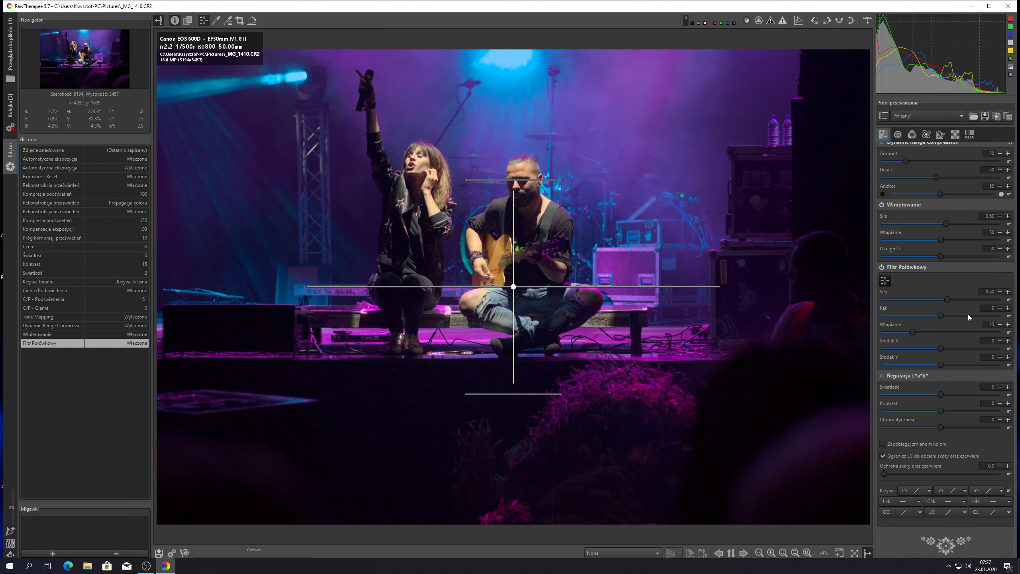
{"action": "left_click_drag", "start_coordinate": [955, 301], "coordinate": [971, 300]}
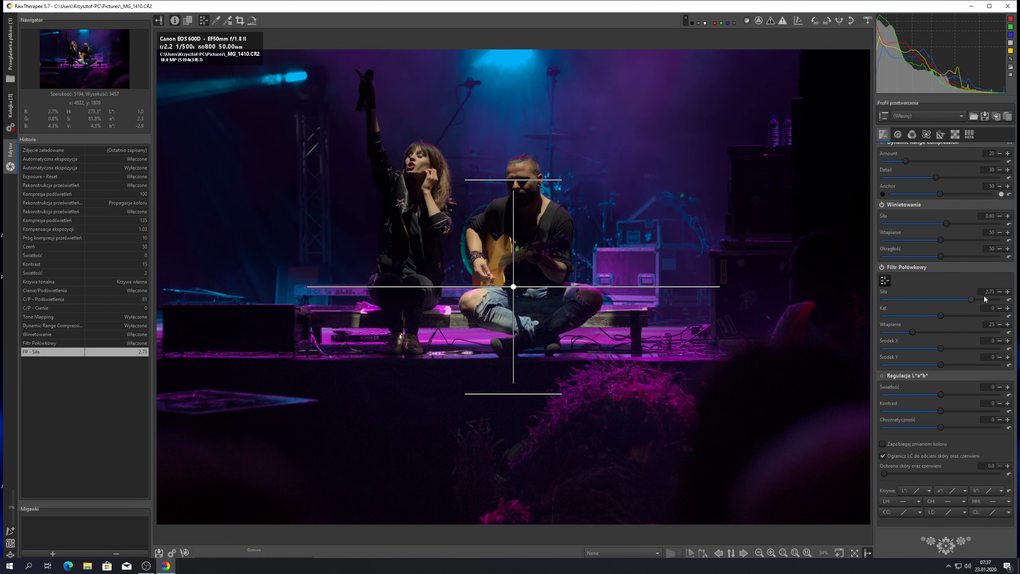
{"action": "left_click", "coordinate": [1009, 300]}
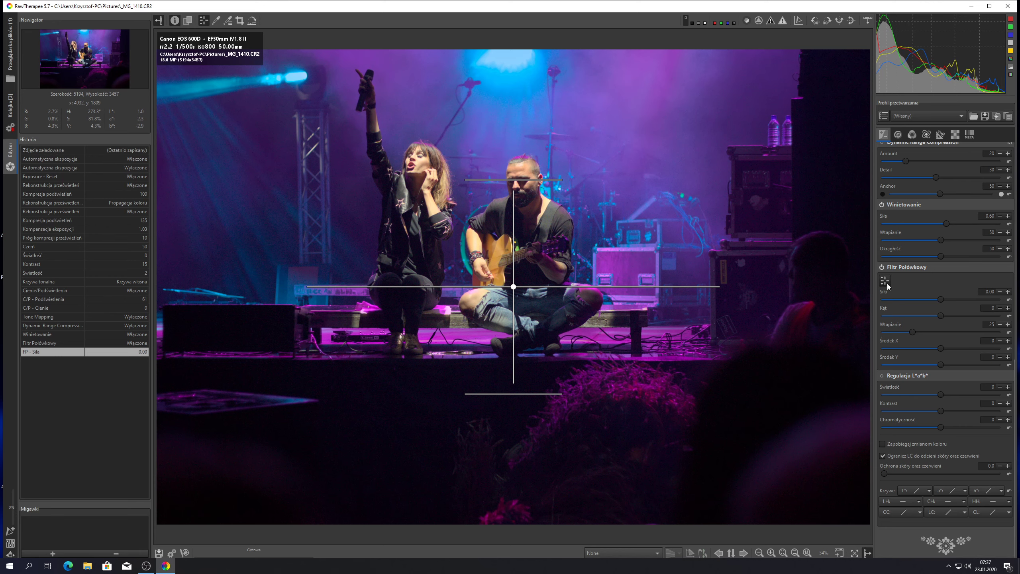
{"action": "left_click", "coordinate": [887, 284]}
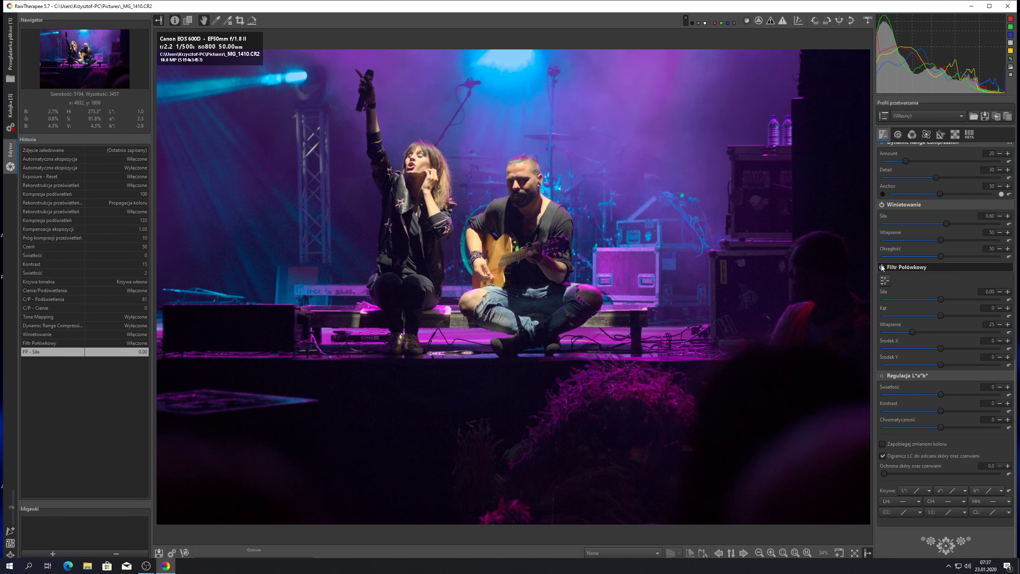
{"action": "left_click", "coordinate": [882, 268]}
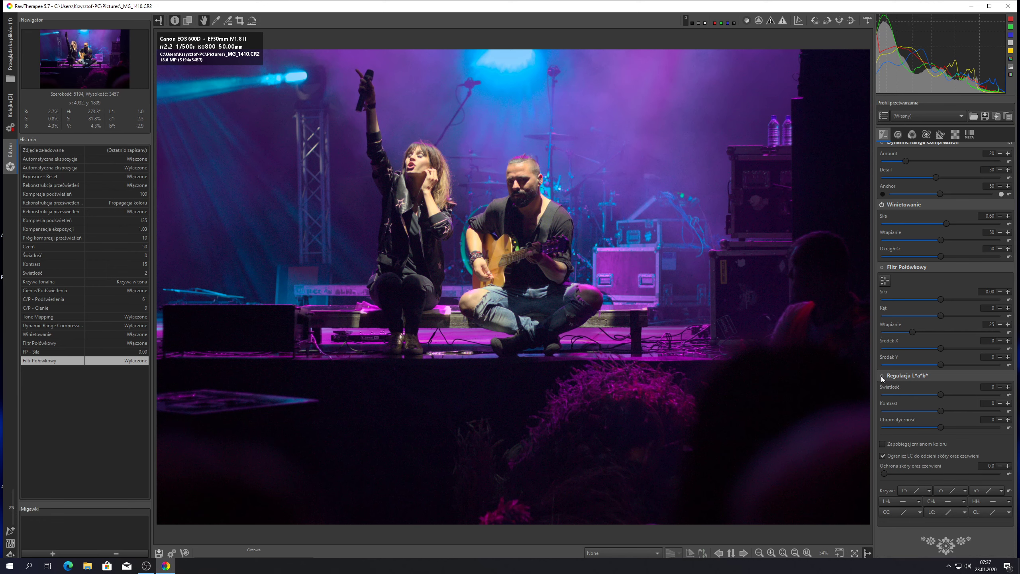
{"action": "left_click", "coordinate": [882, 376]}
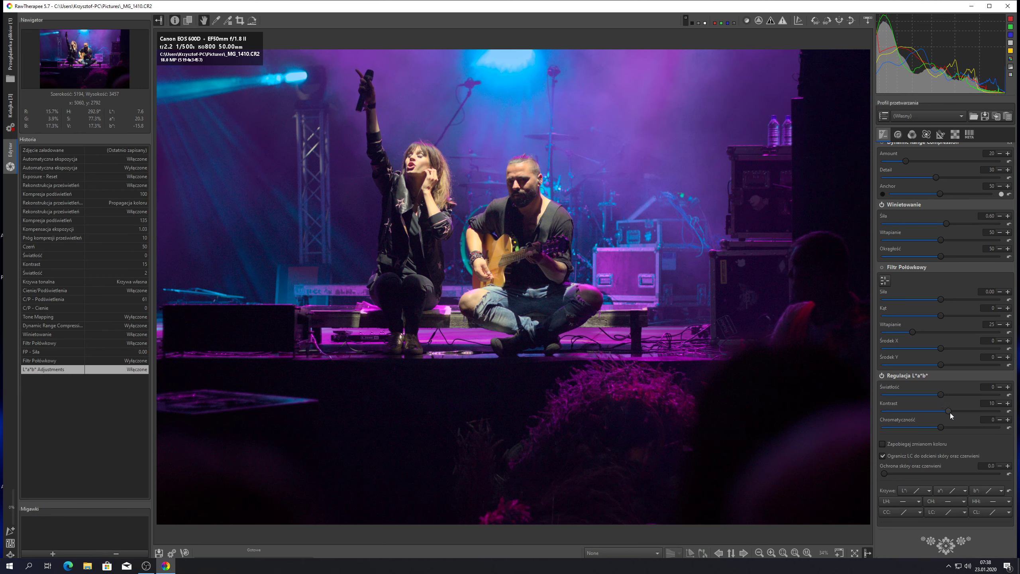
- Set L*a*b* contrast to 14 and lightness (Światłość) to 6
{"action": "left_click_drag", "start_coordinate": [950, 413], "coordinate": [952, 413]}
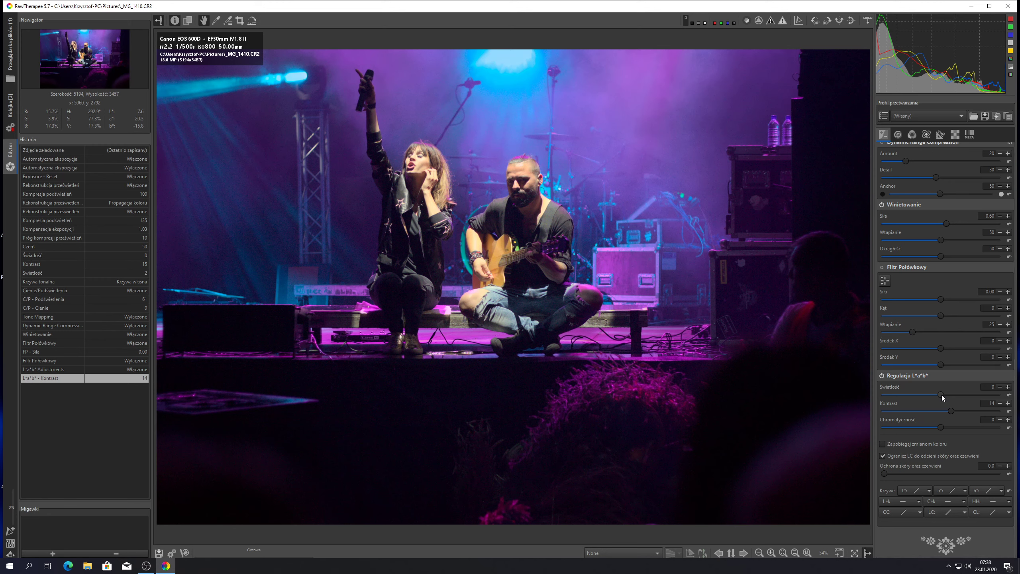
{"action": "left_click", "coordinate": [951, 396]}
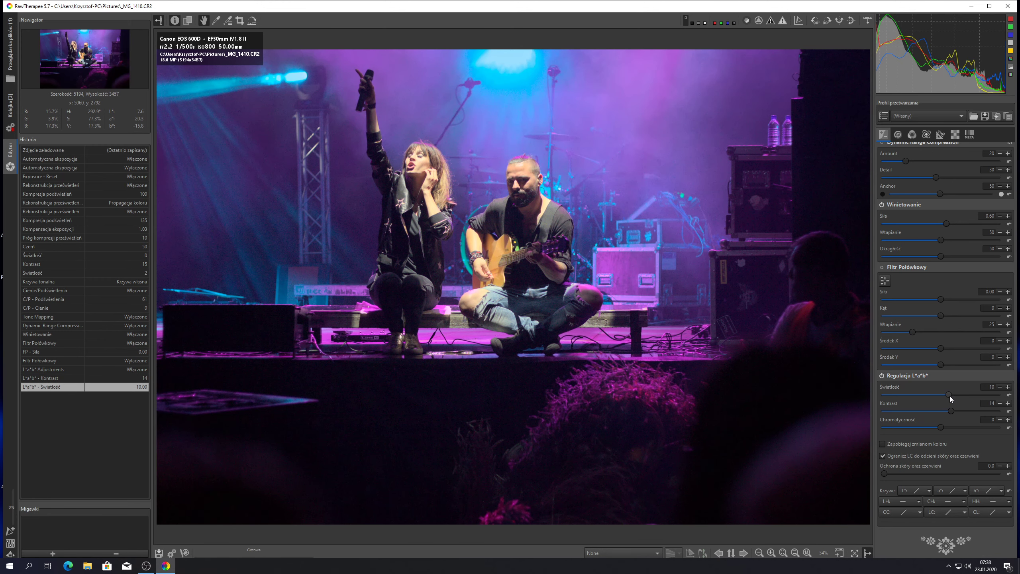
{"action": "left_click_drag", "start_coordinate": [950, 396], "coordinate": [938, 397]}
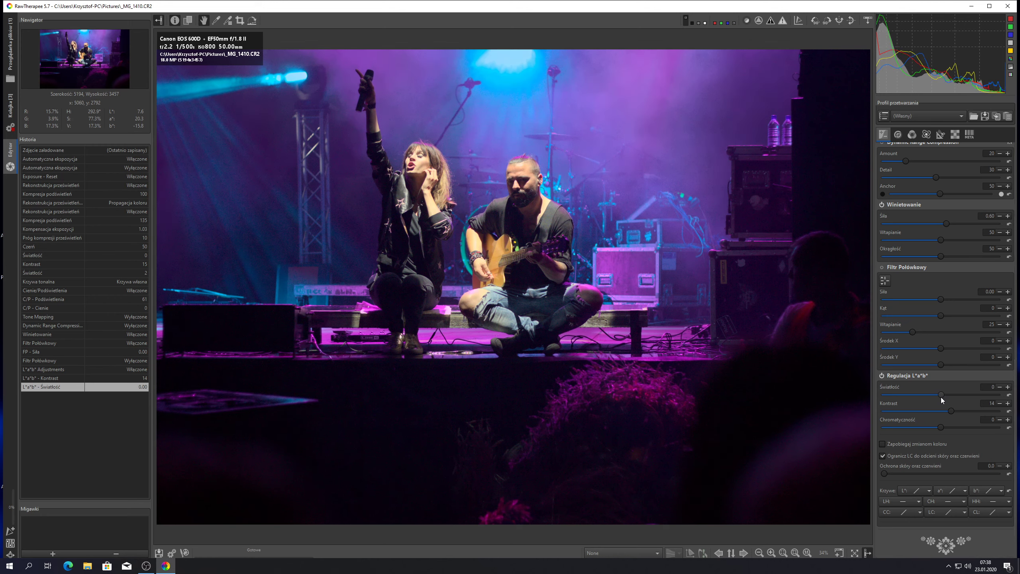
{"action": "left_click_drag", "start_coordinate": [941, 398], "coordinate": [948, 398]}
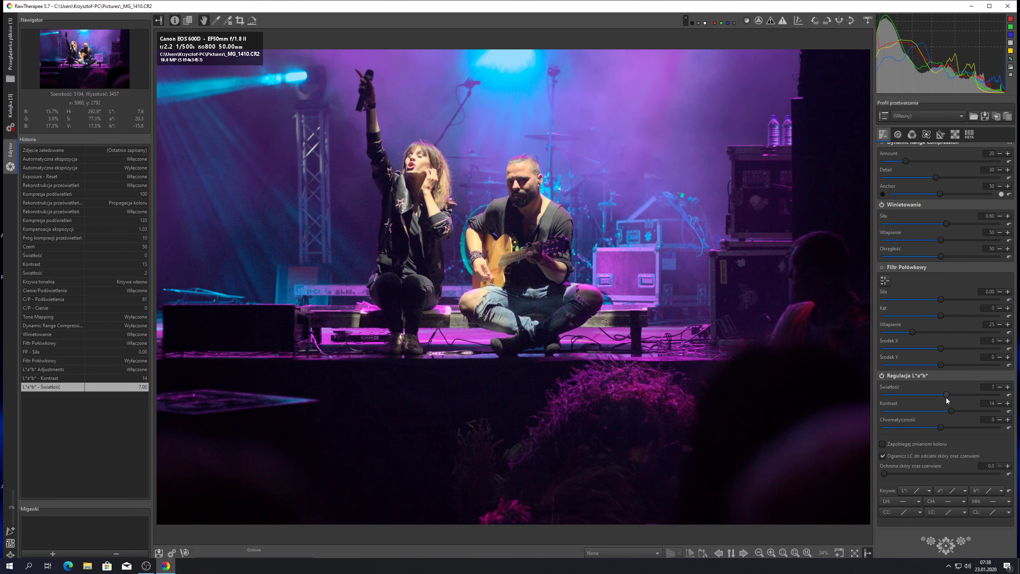
{"action": "left_click_drag", "start_coordinate": [948, 399], "coordinate": [947, 399]}
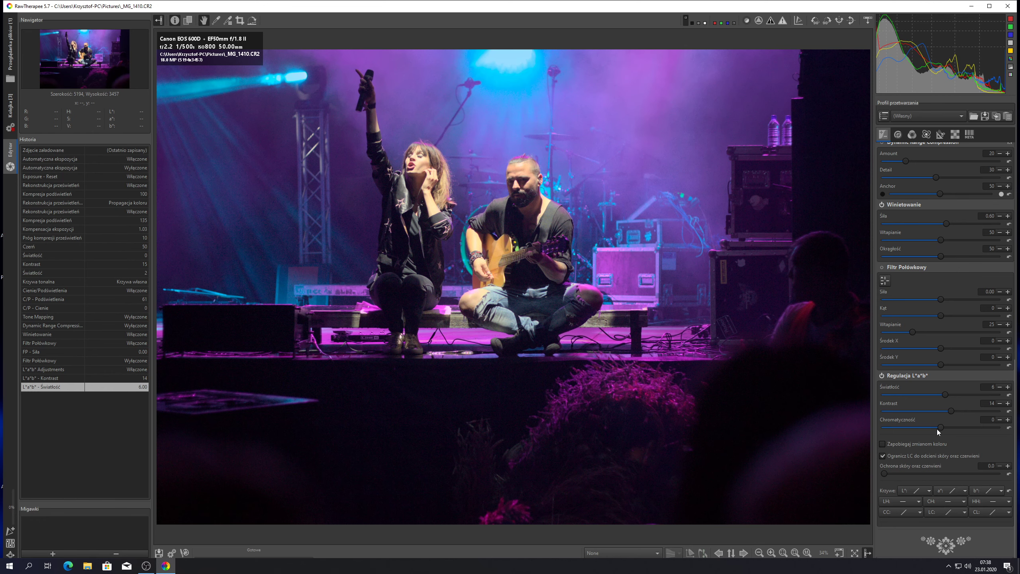
{"action": "mouse_move", "coordinate": [941, 427]}
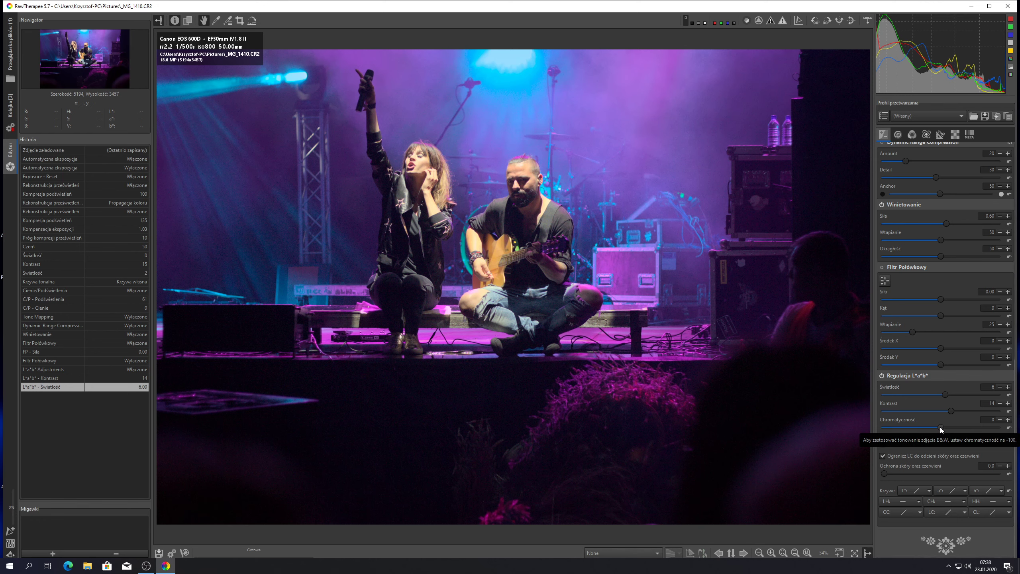
- Preview greyscale at chromaticity -100, then settle L*a*b* chromaticity at 5
{"action": "left_click_drag", "start_coordinate": [941, 427], "coordinate": [869, 424]}
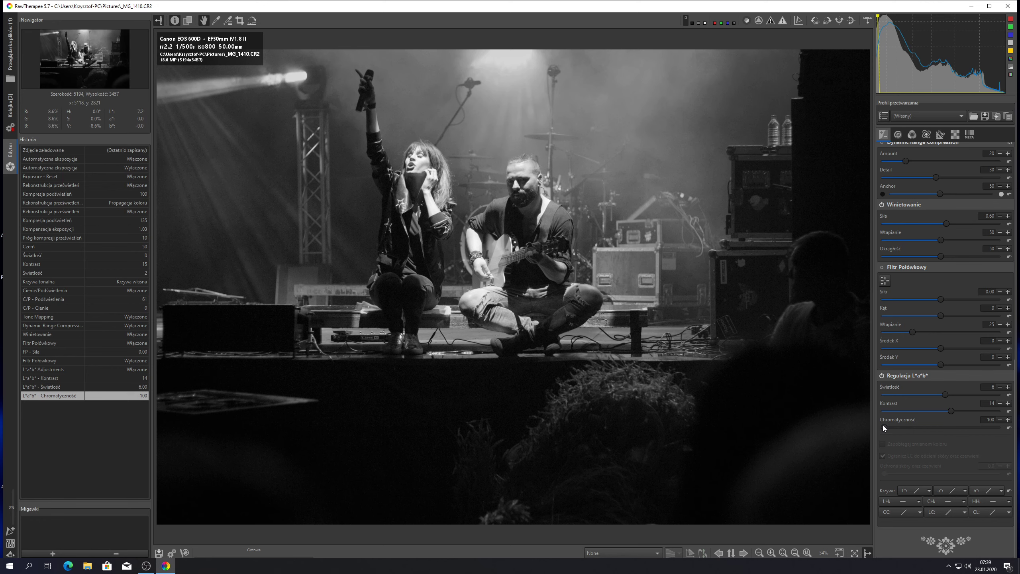
{"action": "left_click_drag", "start_coordinate": [942, 434], "coordinate": [949, 434]}
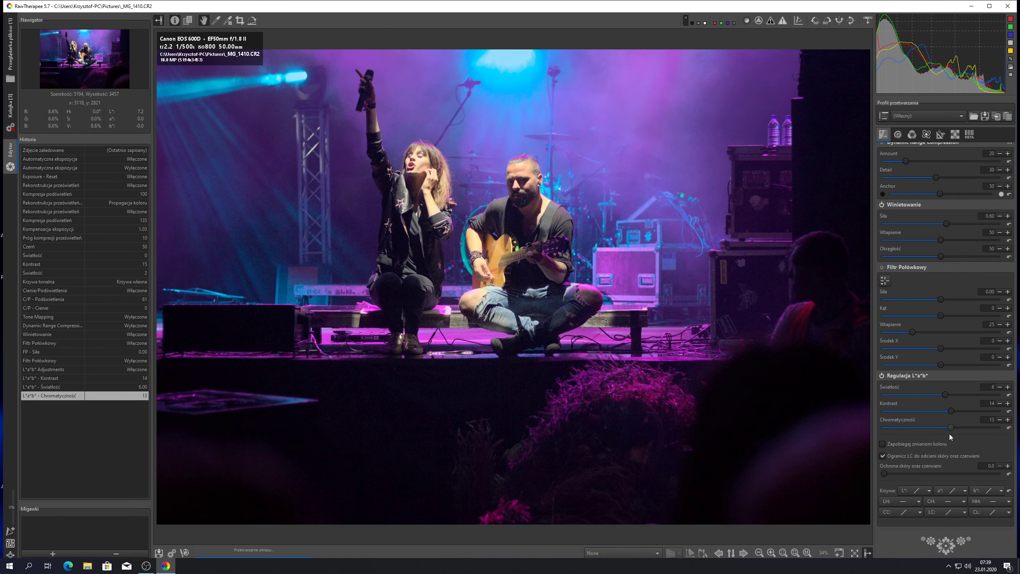
{"action": "left_click", "coordinate": [1000, 420]}
{"action": "left_click", "coordinate": [1000, 420]}
{"action": "left_click", "coordinate": [1000, 420]}
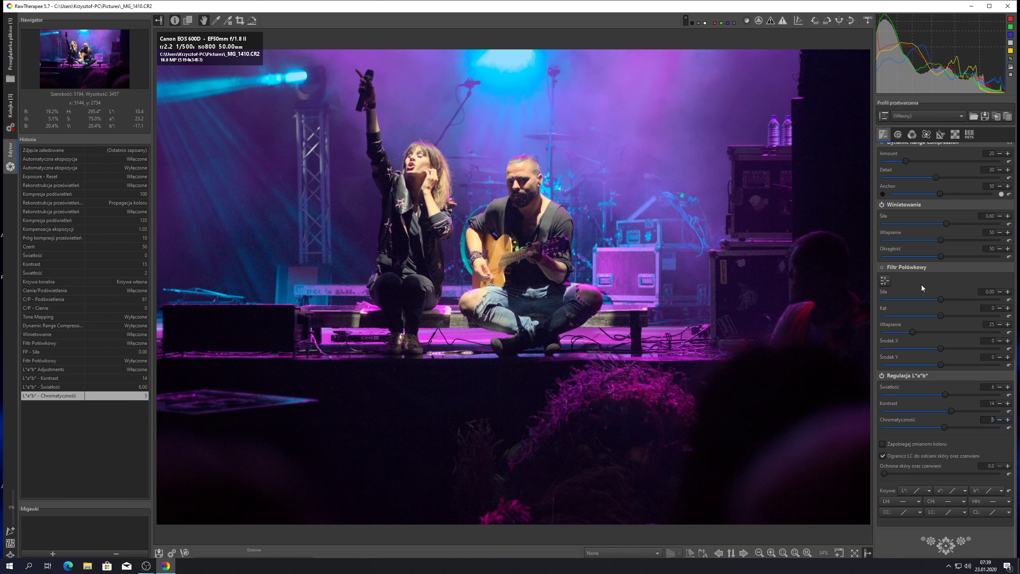
{"action": "scroll", "coordinate": [922, 284], "scroll_direction": "up", "scroll_amount": 5}
{"action": "scroll", "coordinate": [926, 281], "scroll_direction": "up", "scroll_amount": 5}
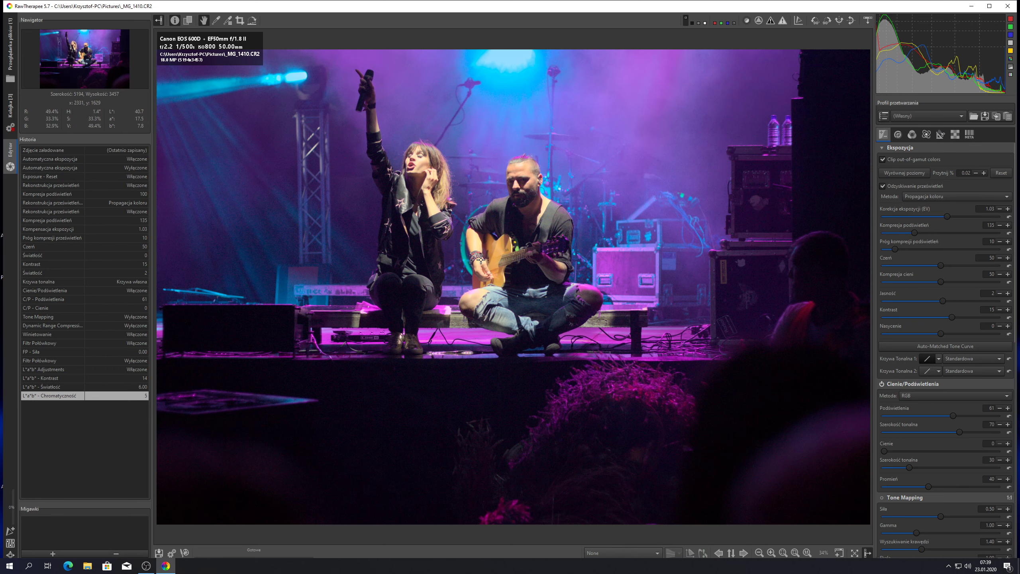
- In the Detail tab, zoom to 100% on the performers and enable noise reduction
{"action": "left_click", "coordinate": [898, 136]}
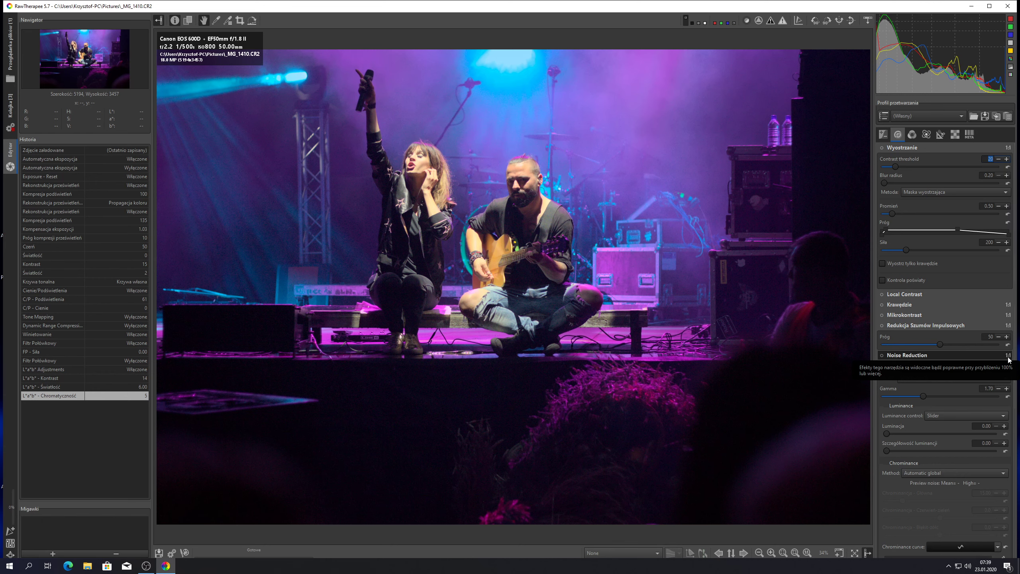
{"action": "left_click", "coordinate": [807, 553]}
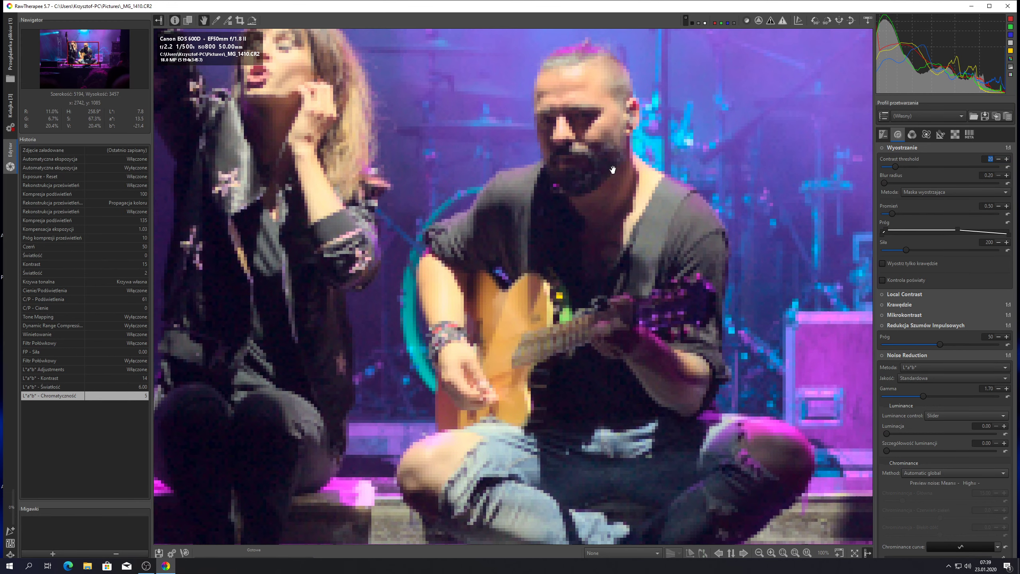
{"action": "left_click_drag", "start_coordinate": [605, 143], "coordinate": [645, 214]}
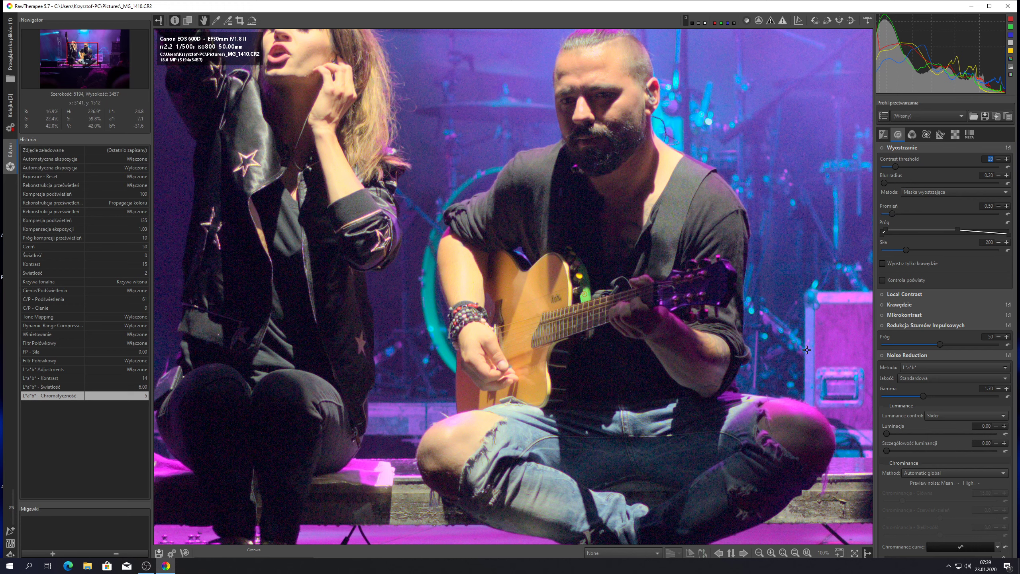
{"action": "left_click", "coordinate": [882, 356]}
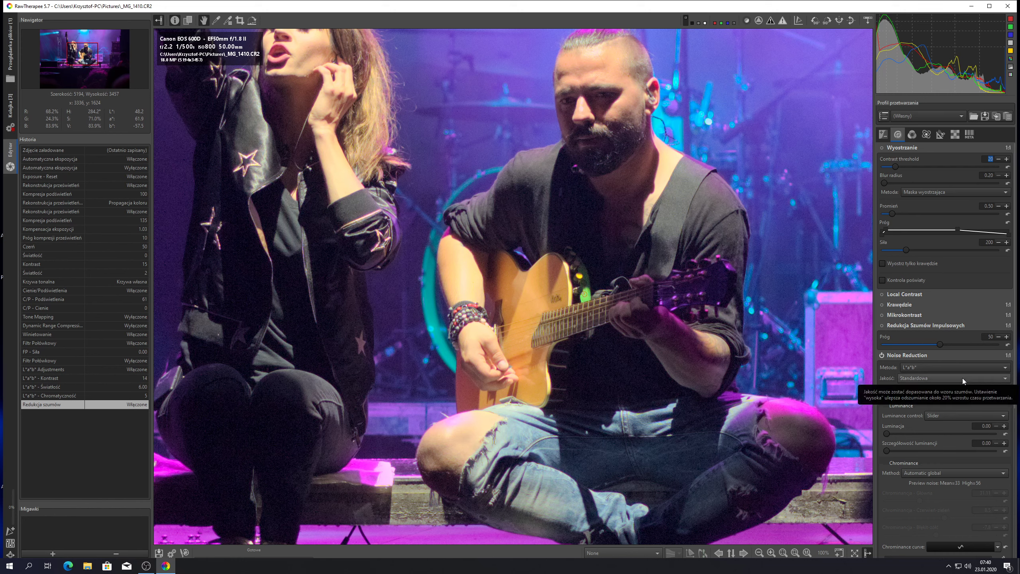
- Set noise reduction quality to High (Wysoka) and start adjusting luminance denoising
{"action": "left_click", "coordinate": [1006, 379]}
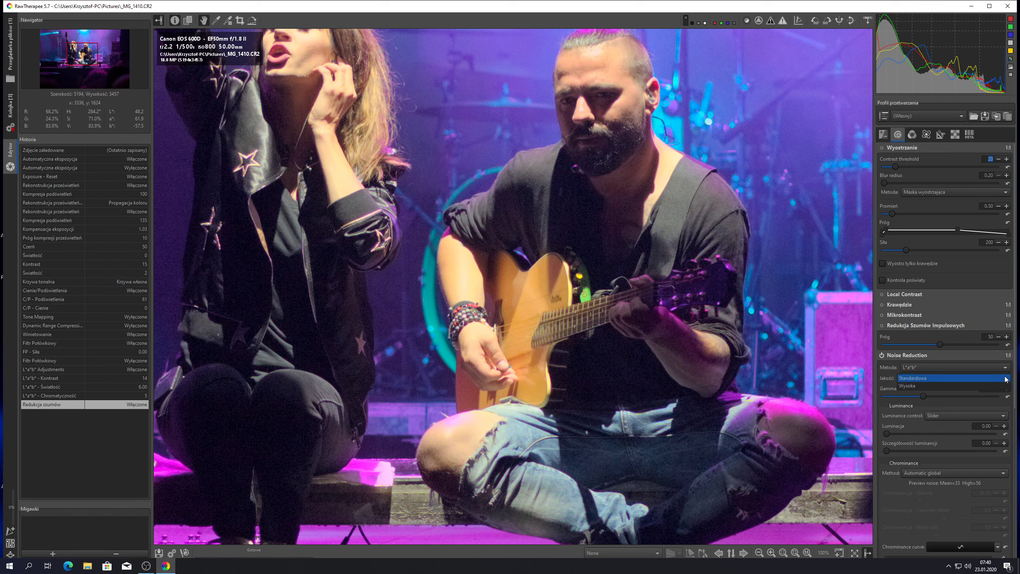
{"action": "left_click", "coordinate": [910, 386]}
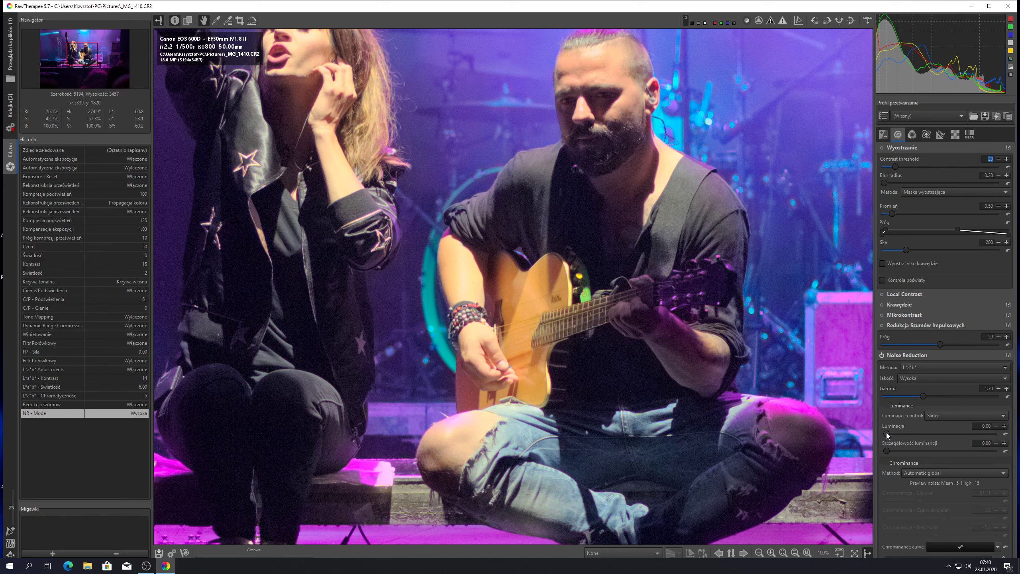
{"action": "left_click_drag", "start_coordinate": [886, 433], "coordinate": [909, 441]}
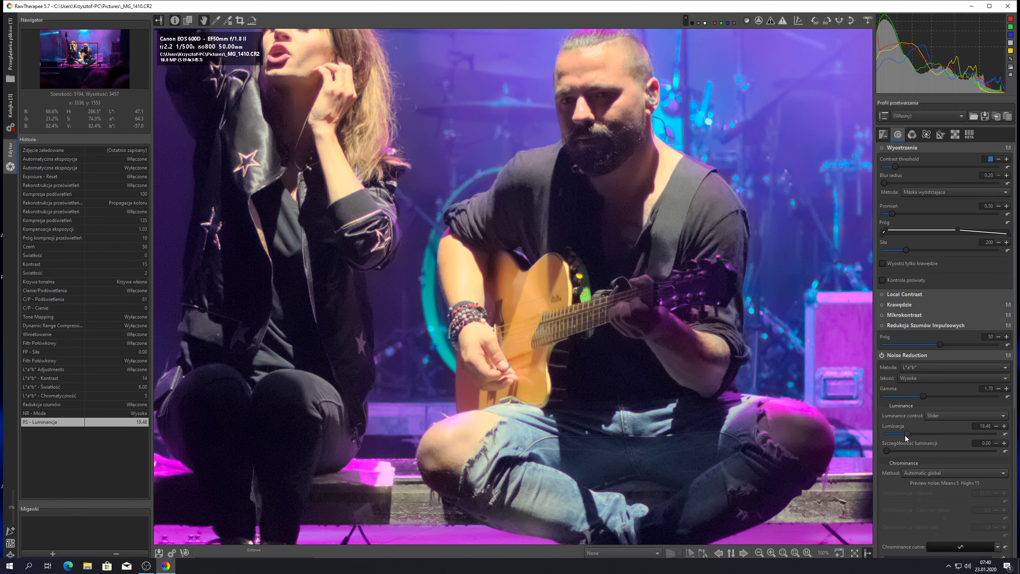
{"action": "left_click_drag", "start_coordinate": [909, 435], "coordinate": [904, 438]}
{"action": "left_click", "coordinate": [1005, 426]}
{"action": "left_click", "coordinate": [1005, 426]}
{"action": "left_click", "coordinate": [1005, 426]}
{"action": "left_click", "coordinate": [1005, 426]}
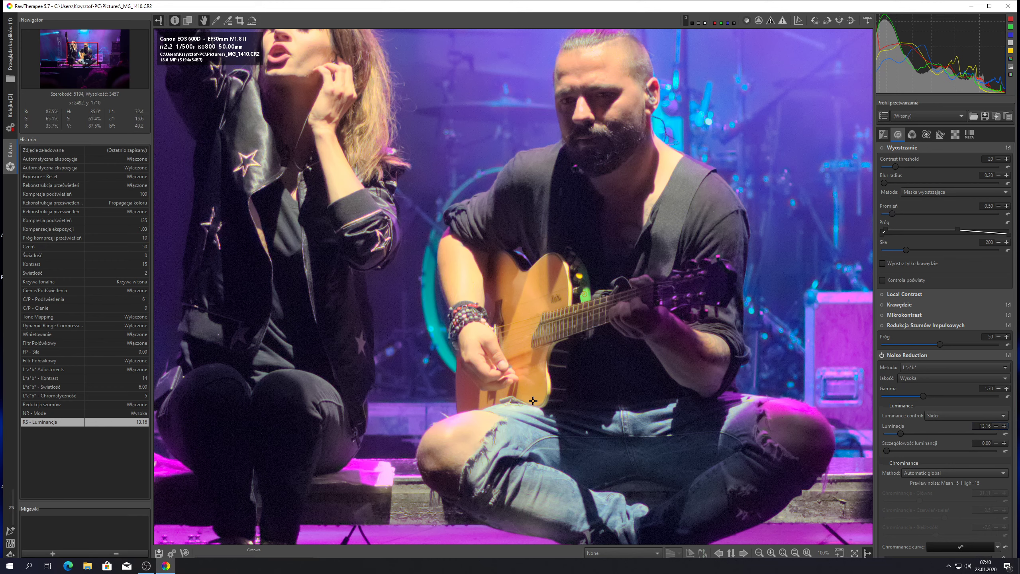
- Raise luminance noise reduction to 22.10 while checking the stage floor and singers' faces
{"action": "left_click_drag", "start_coordinate": [531, 388], "coordinate": [549, 313]}
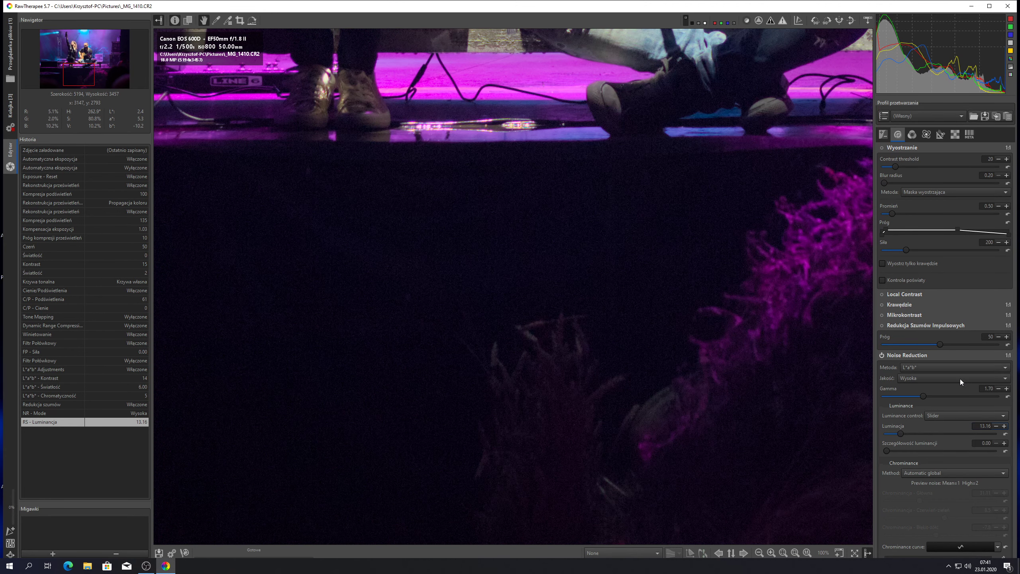
{"action": "left_click_drag", "start_coordinate": [902, 436], "coordinate": [914, 442]}
{"action": "left_click_drag", "start_coordinate": [611, 137], "coordinate": [603, 281]}
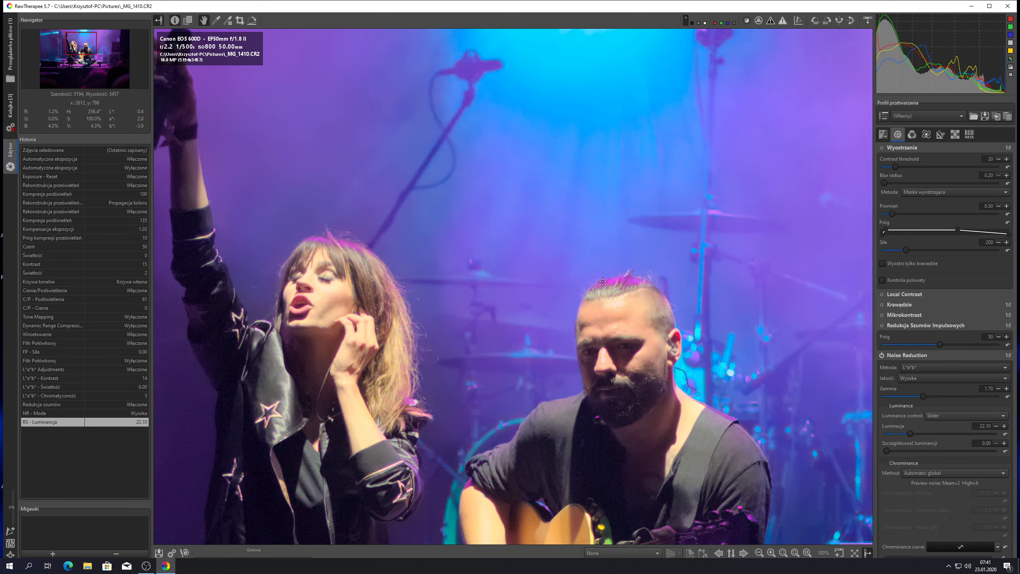
{"action": "left_click_drag", "start_coordinate": [527, 368], "coordinate": [598, 256]}
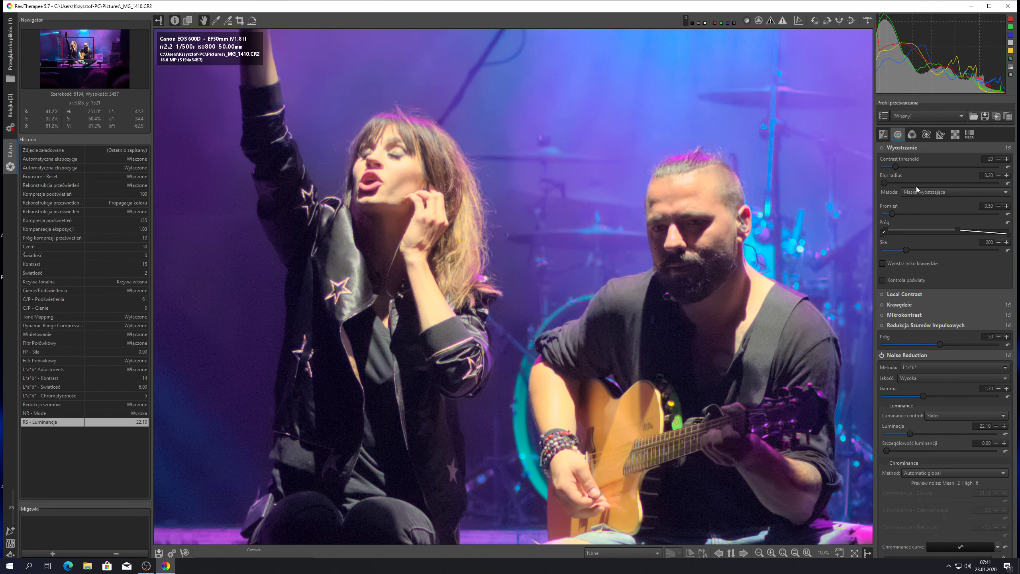
- Enable sharpening and set its contrast threshold to 76, using the mask preview to check
{"action": "left_click", "coordinate": [882, 147]}
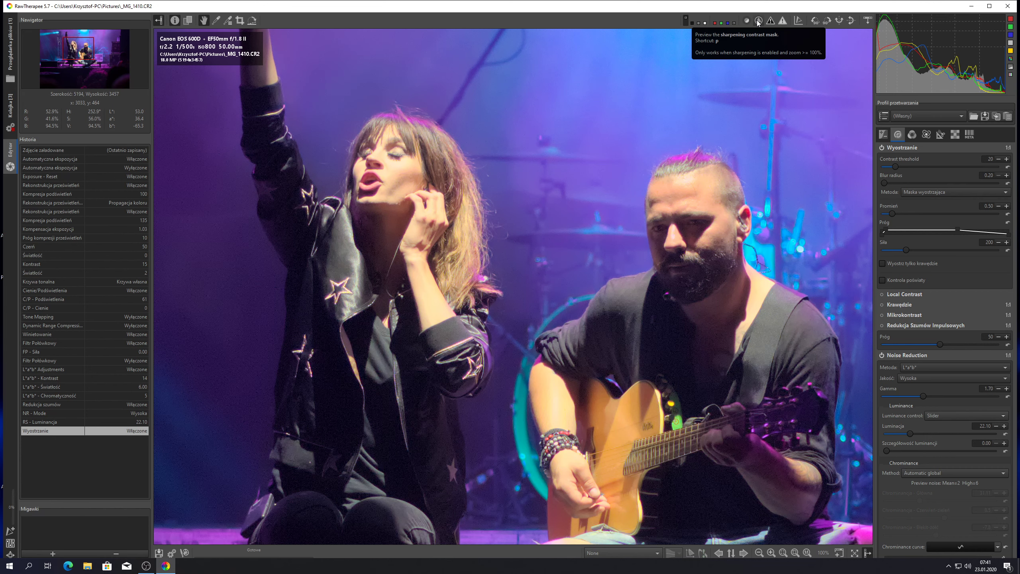
{"action": "left_click", "coordinate": [758, 21]}
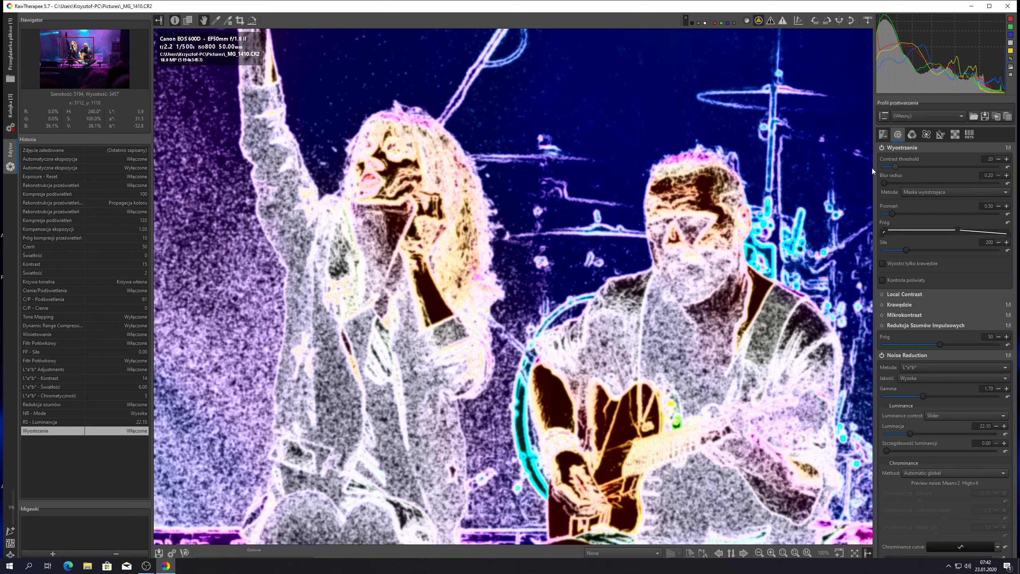
{"action": "left_click_drag", "start_coordinate": [872, 168], "coordinate": [863, 167]}
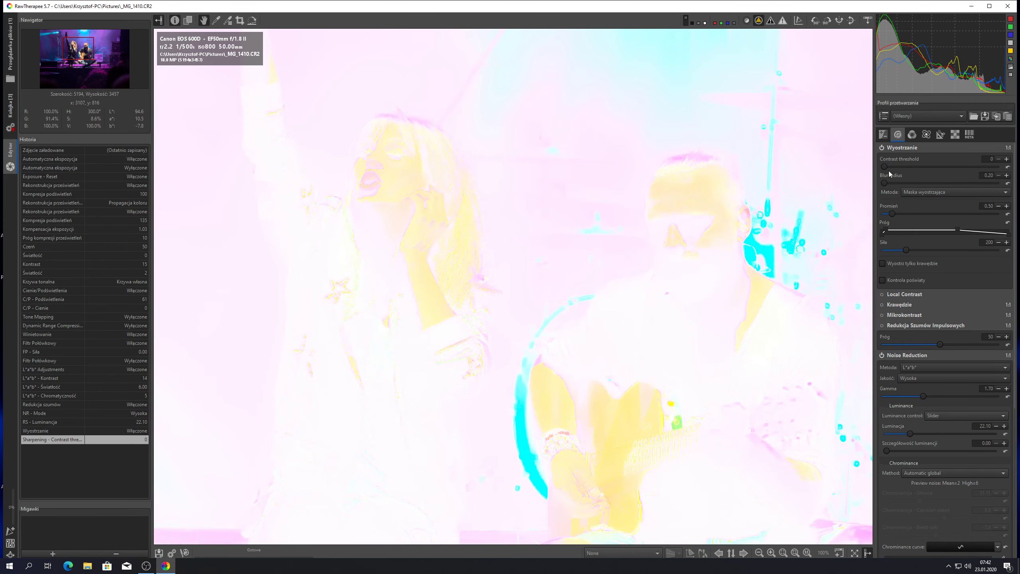
{"action": "left_click_drag", "start_coordinate": [884, 167], "coordinate": [925, 173]}
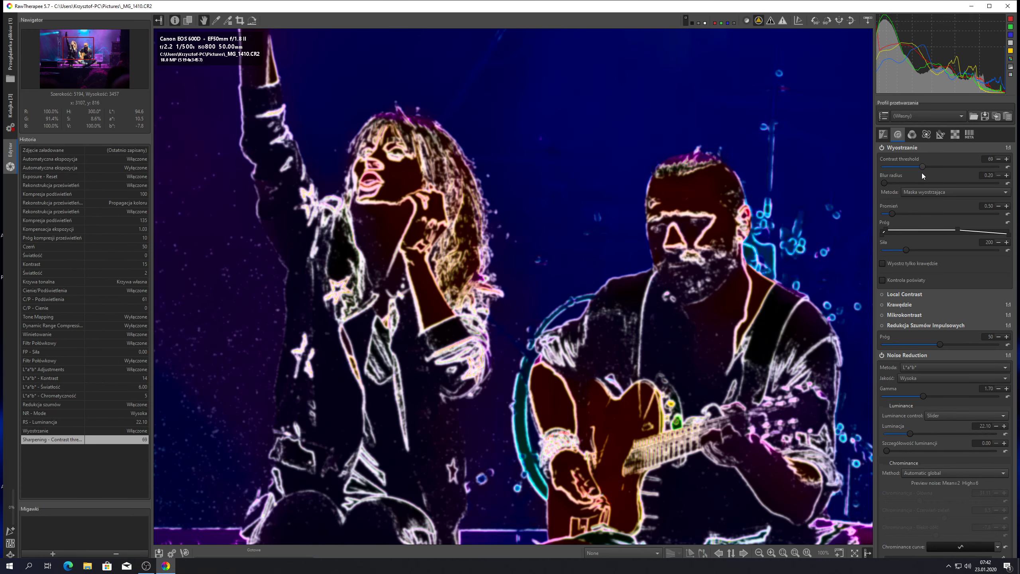
{"action": "scroll", "coordinate": [925, 174], "scroll_direction": "down", "scroll_amount": 2}
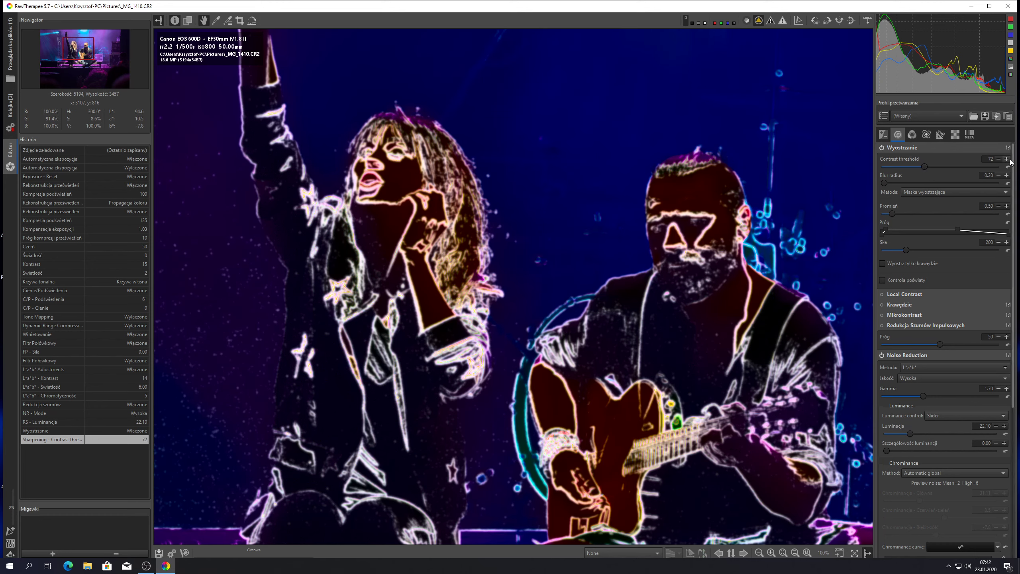
{"action": "double_click", "coordinate": [1007, 159]}
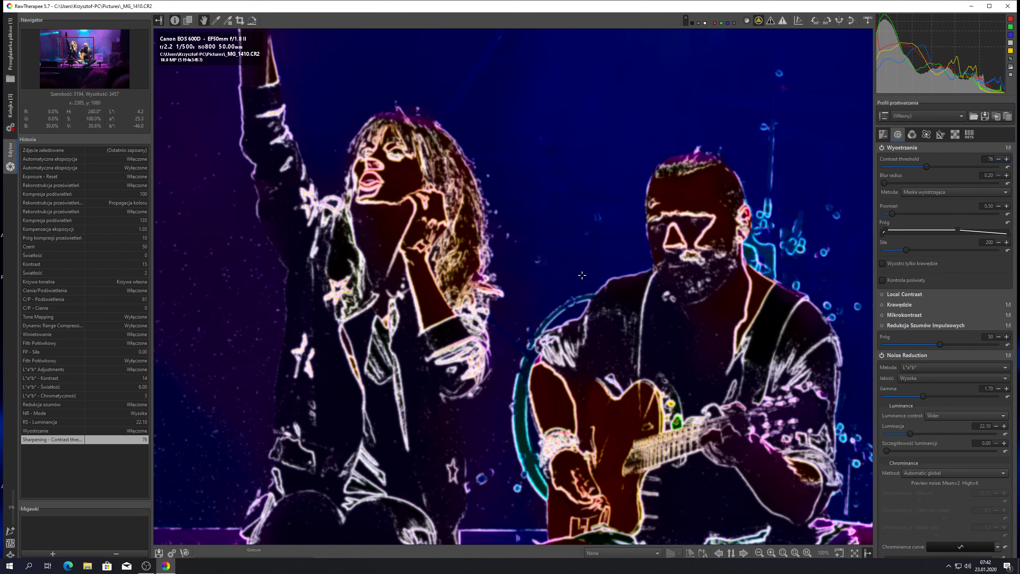
{"action": "left_click", "coordinate": [758, 20]}
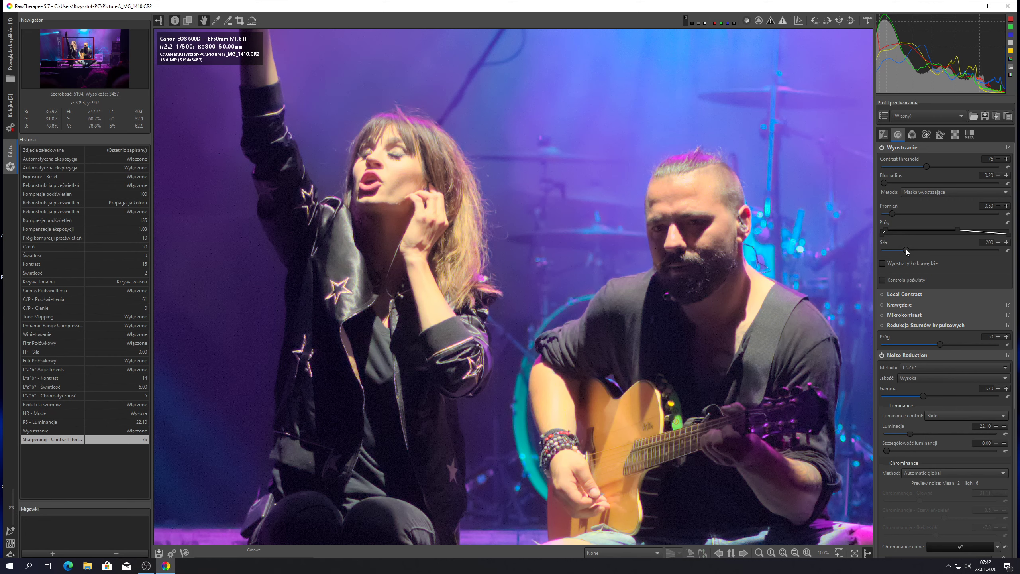
- Set sharpening strength to 477 and toggle Local Contrast on then off
{"action": "left_click", "coordinate": [938, 250]}
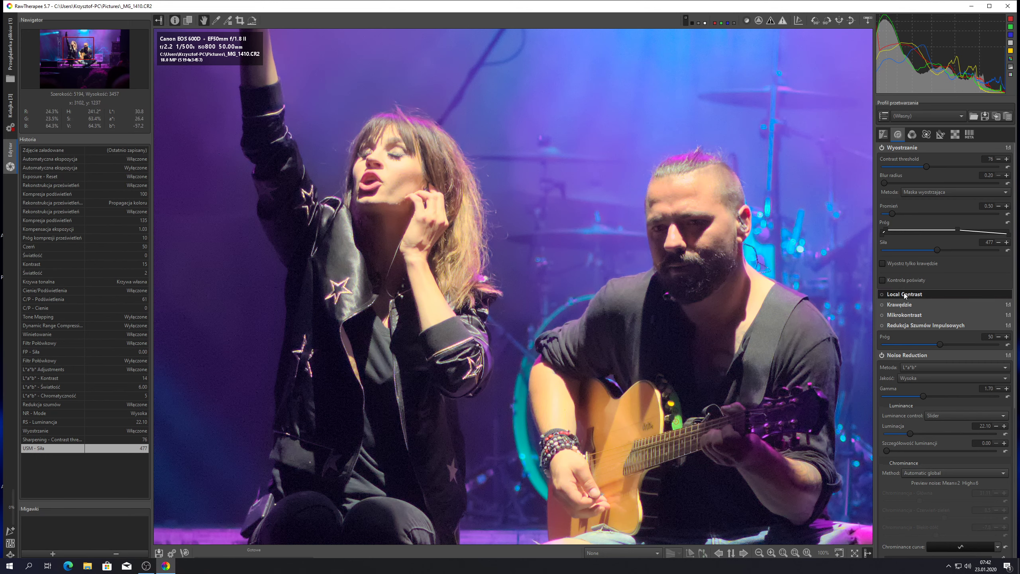
{"action": "left_click", "coordinate": [882, 294]}
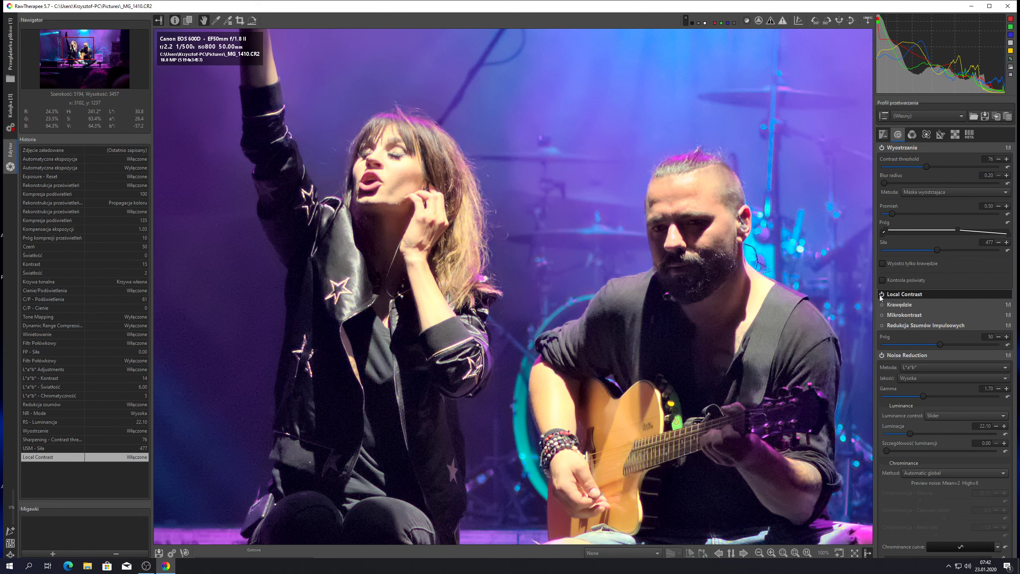
{"action": "left_click", "coordinate": [882, 294]}
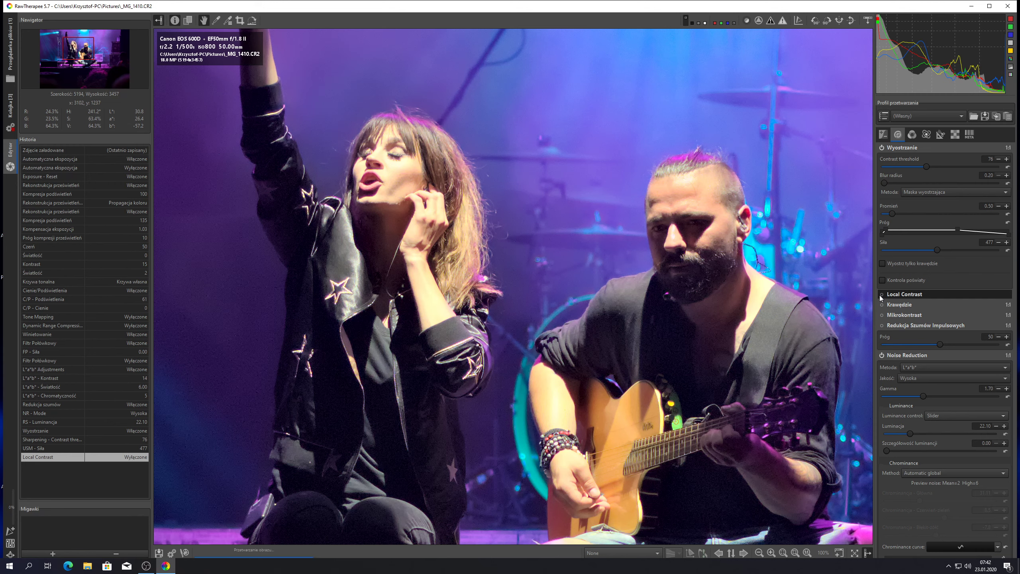
- Enable Microcontrast and impulse noise reduction, then fit the photo to the view
{"action": "left_click", "coordinate": [882, 315]}
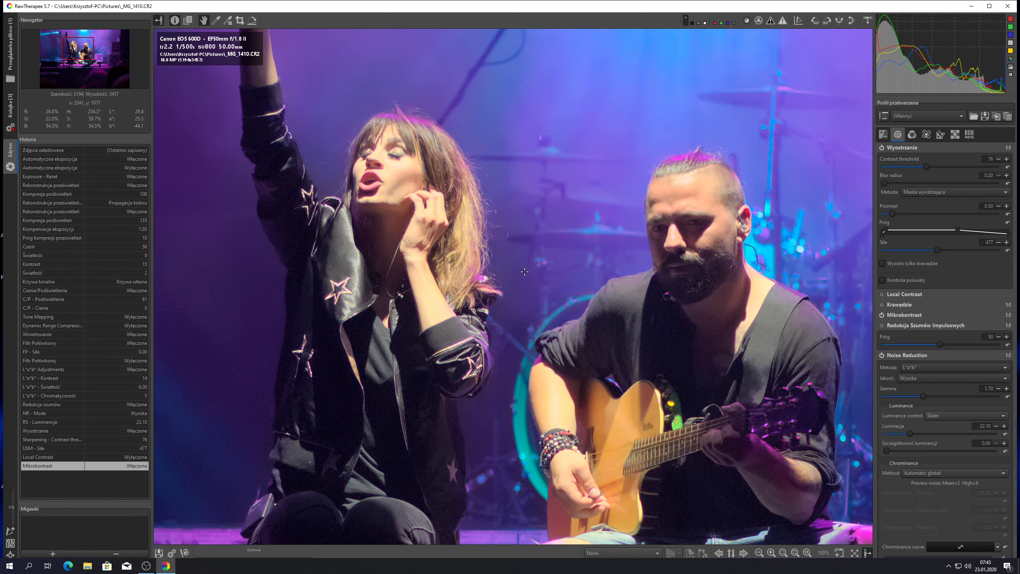
{"action": "left_click", "coordinate": [882, 326]}
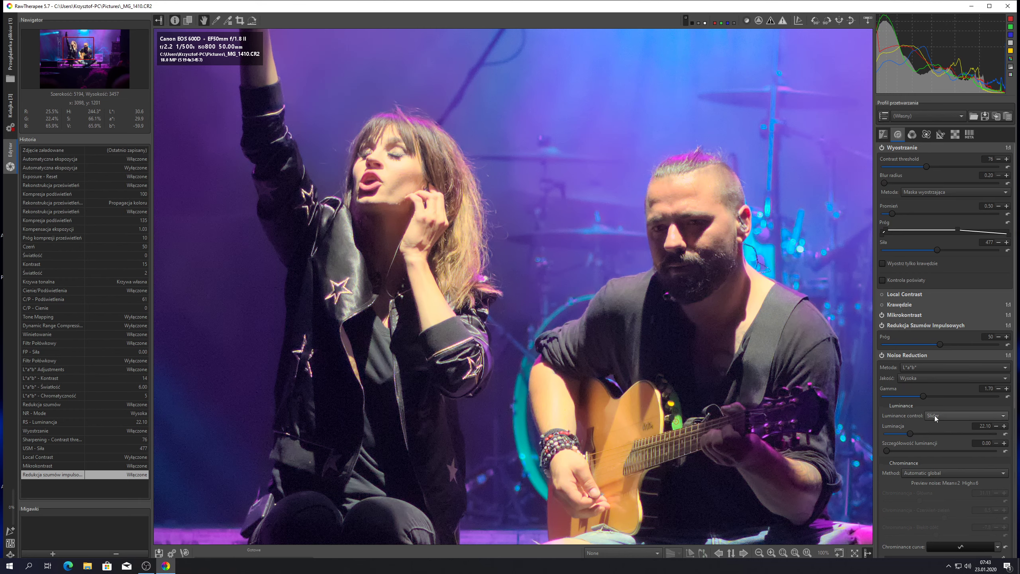
{"action": "scroll", "coordinate": [935, 417], "scroll_direction": "down", "scroll_amount": 5}
{"action": "scroll", "coordinate": [934, 416], "scroll_direction": "down", "scroll_amount": 1}
{"action": "scroll", "coordinate": [934, 416], "scroll_direction": "up", "scroll_amount": 6}
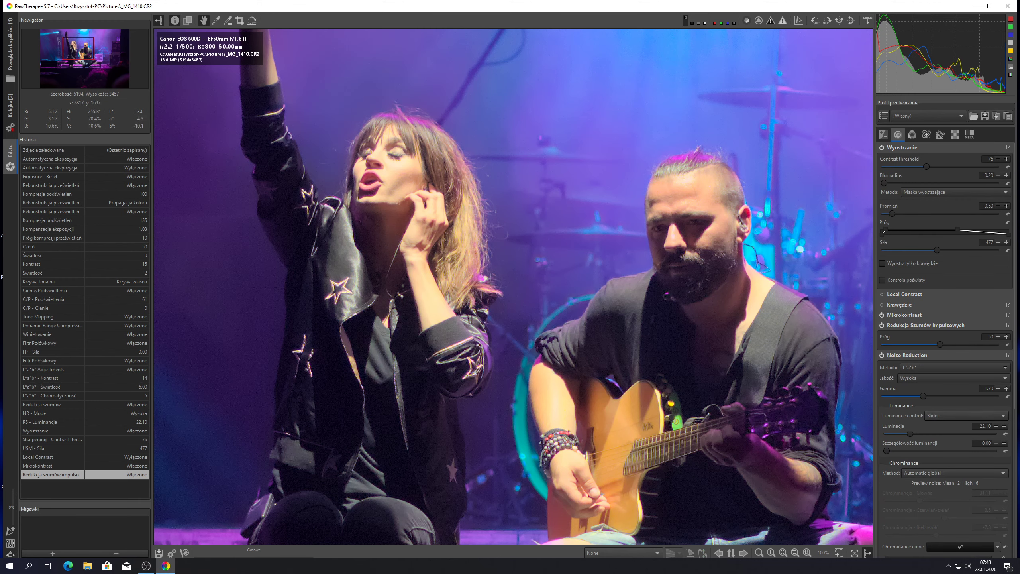
{"action": "left_click", "coordinate": [796, 553]}
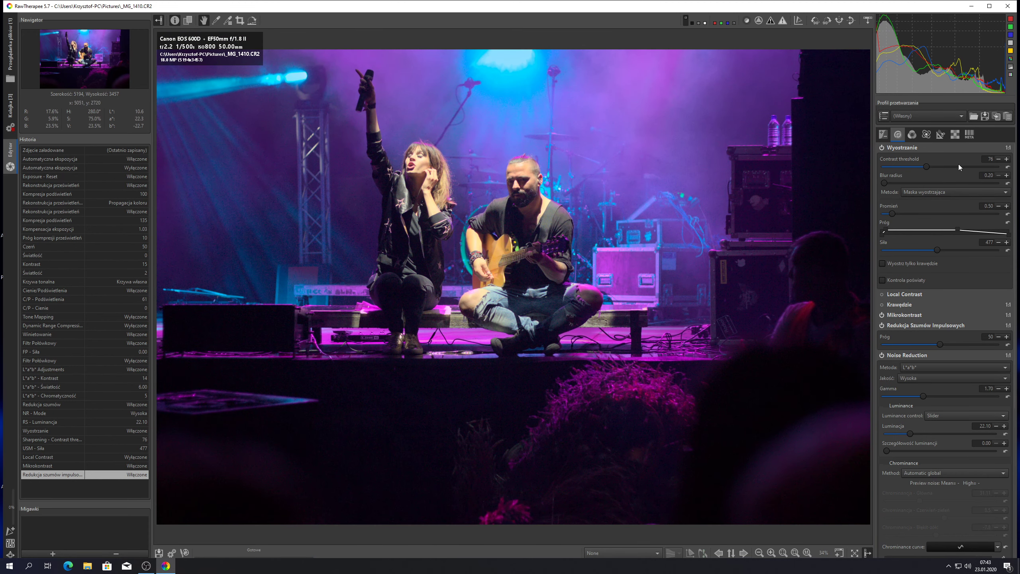
- In the Colour tab, pick white balance from a neutral spot, giving 6486 temperature and 1.326 tint
{"action": "left_click", "coordinate": [914, 135]}
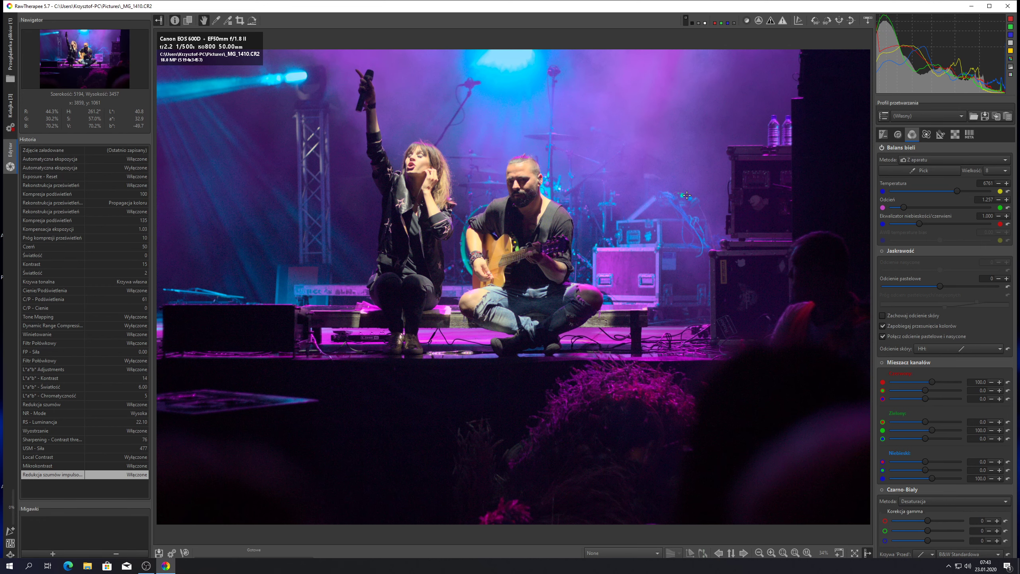
{"action": "left_click", "coordinate": [926, 170]}
{"action": "left_click", "coordinate": [401, 194]}
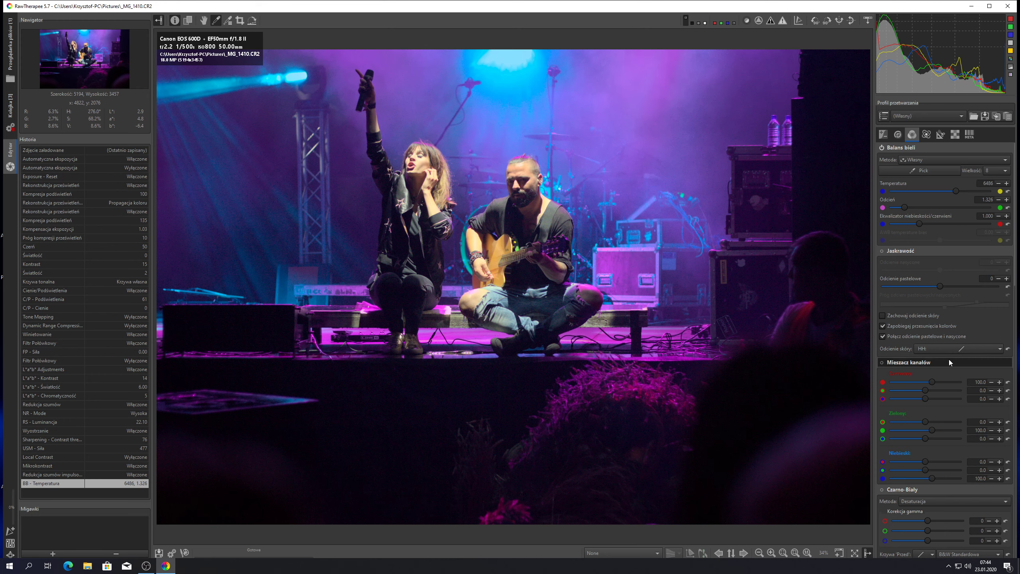
{"action": "scroll", "coordinate": [949, 360], "scroll_direction": "down", "scroll_amount": 5}
- Scroll the Colour tab to the ICM profiles (ProPhoto working, RTv4_sRGB output) and select the Hand tool
{"action": "scroll", "coordinate": [950, 359], "scroll_direction": "down", "scroll_amount": 5}
{"action": "scroll", "coordinate": [950, 359], "scroll_direction": "down", "scroll_amount": 5}
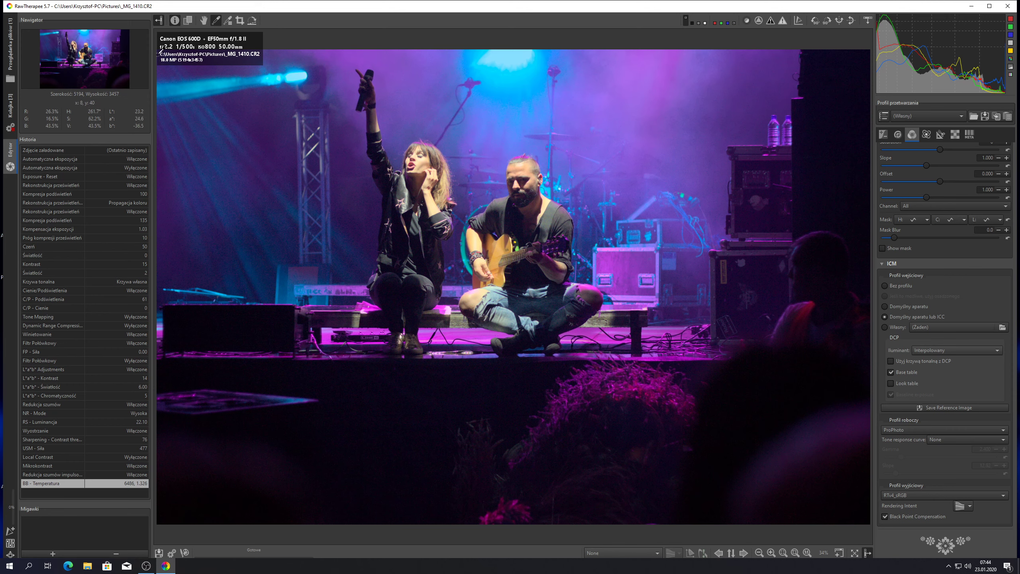
{"action": "left_click", "coordinate": [204, 21]}
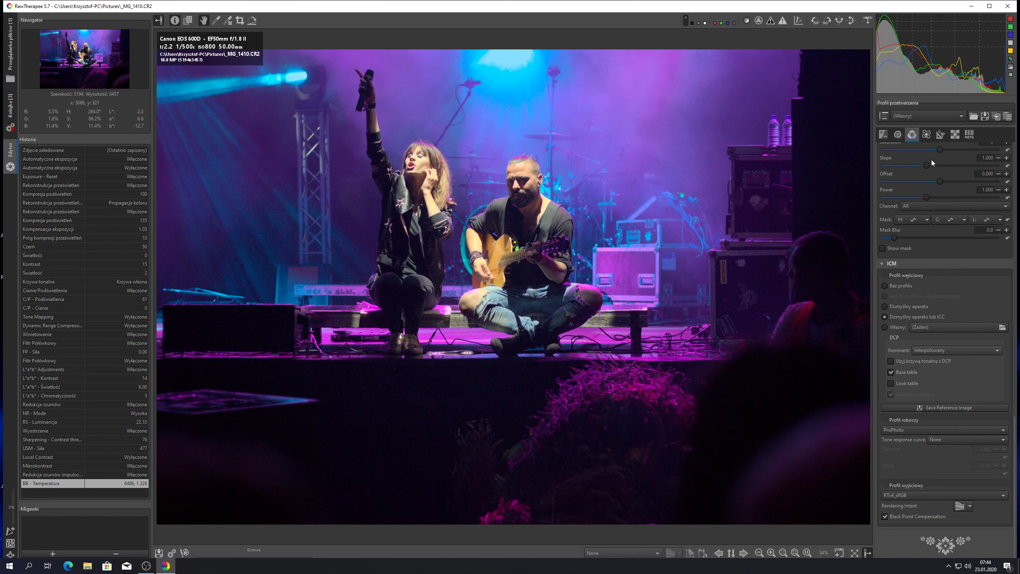
- Set the Transform tab's LCP lens profile to 'Automatically selected' for distortion and vignetting correction
{"action": "left_click", "coordinate": [941, 135]}
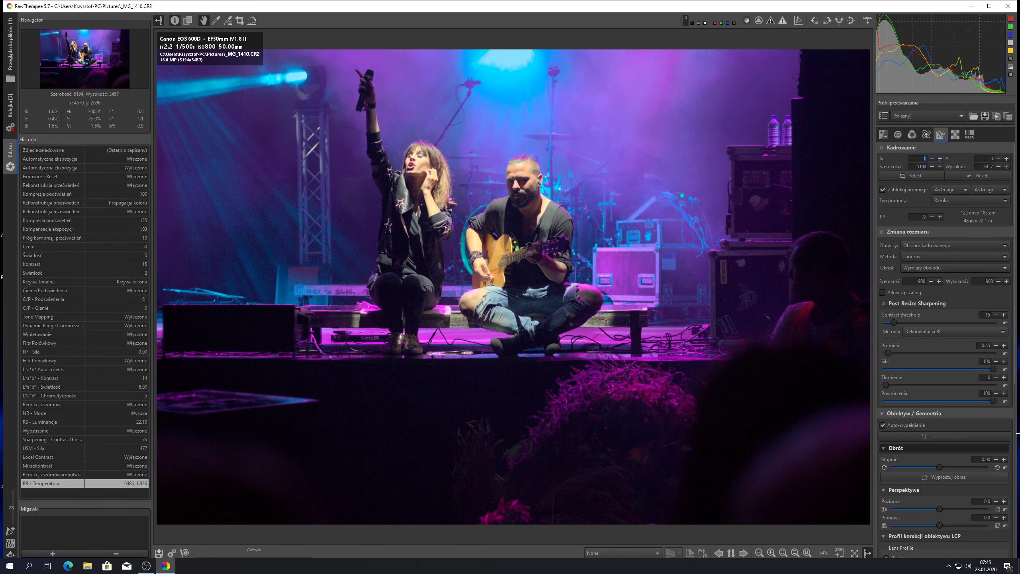
{"action": "scroll", "coordinate": [934, 356], "scroll_direction": "down", "scroll_amount": 2}
{"action": "scroll", "coordinate": [935, 356], "scroll_direction": "down", "scroll_amount": 5}
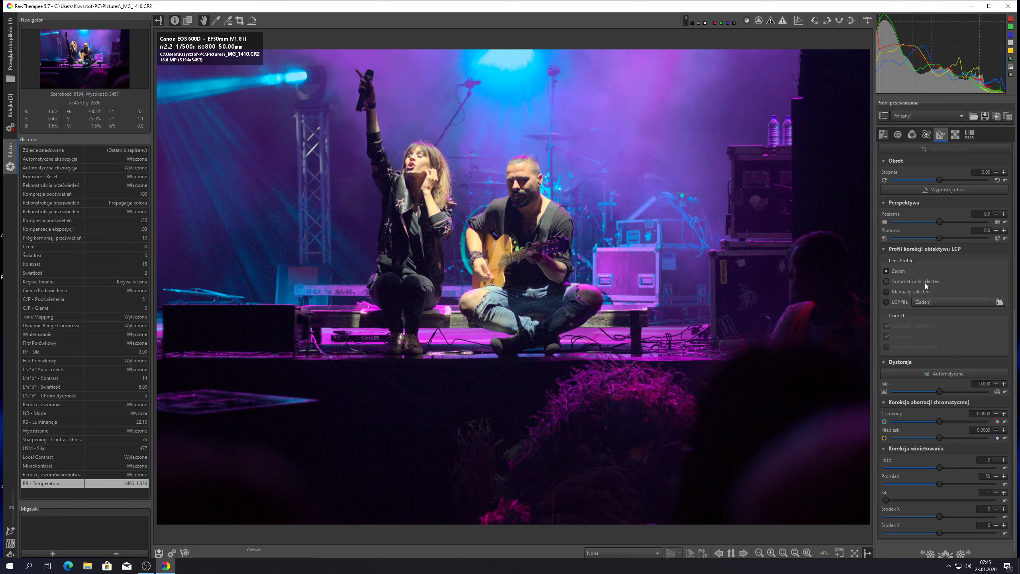
{"action": "left_click", "coordinate": [886, 281]}
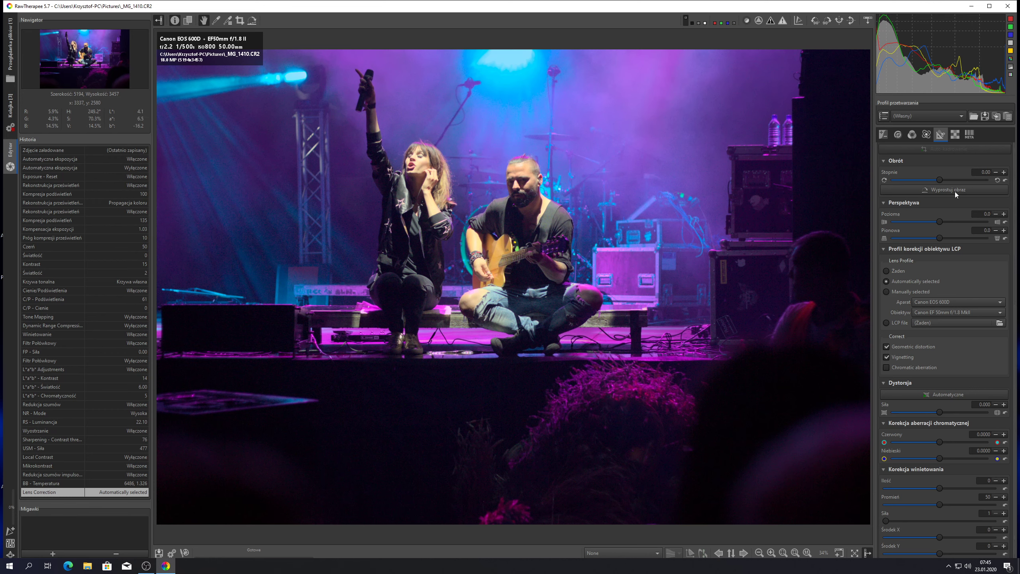
{"action": "scroll", "coordinate": [945, 419], "scroll_direction": "down", "scroll_amount": 2}
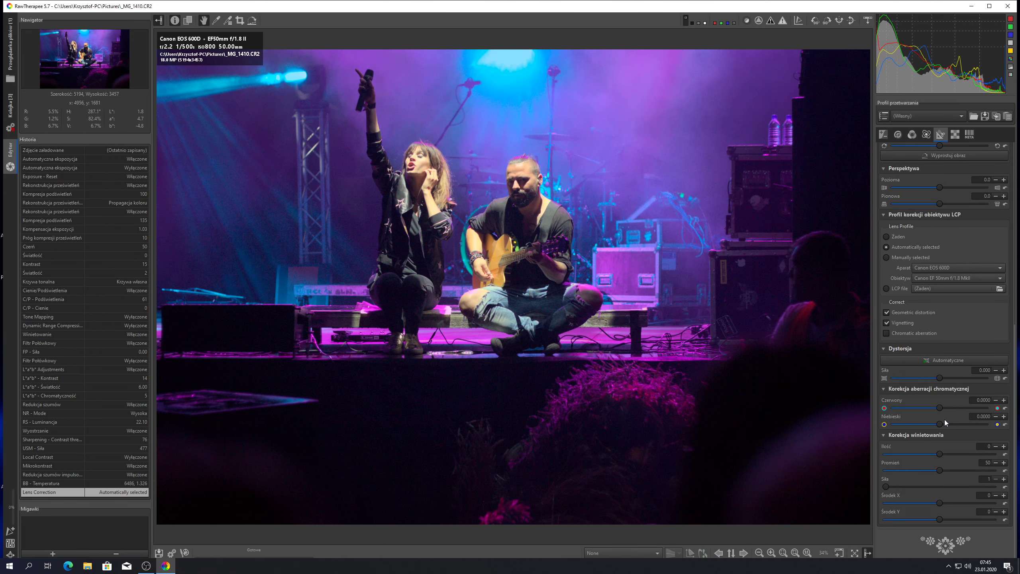
{"action": "scroll", "coordinate": [945, 418], "scroll_direction": "up", "scroll_amount": 4}
{"action": "scroll", "coordinate": [947, 415], "scroll_direction": "up", "scroll_amount": 4}
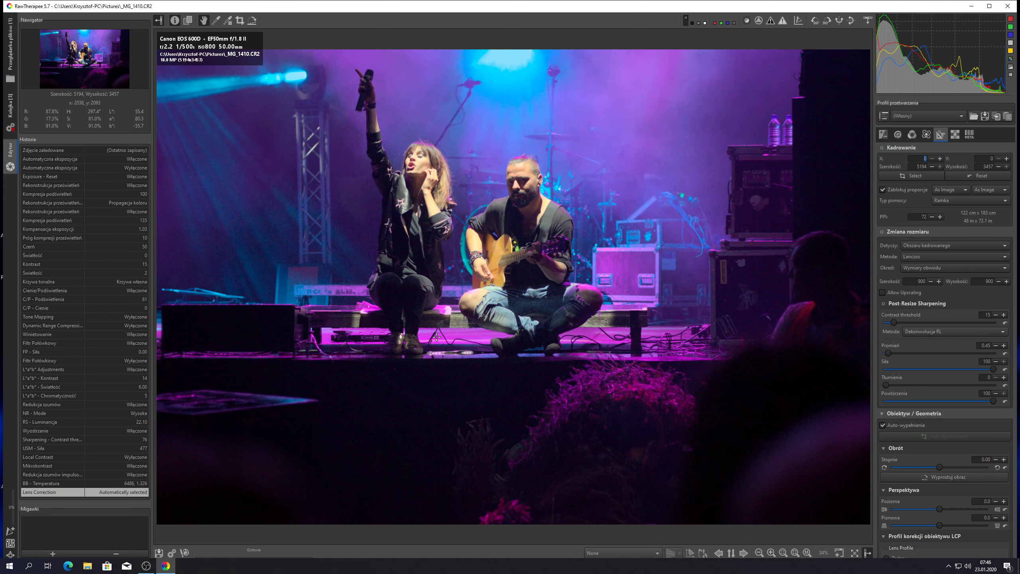
- Save Snapshot 1 of the original and Snapshot 2 of the lens-corrected photo, then compare them
{"action": "left_click", "coordinate": [46, 150]}
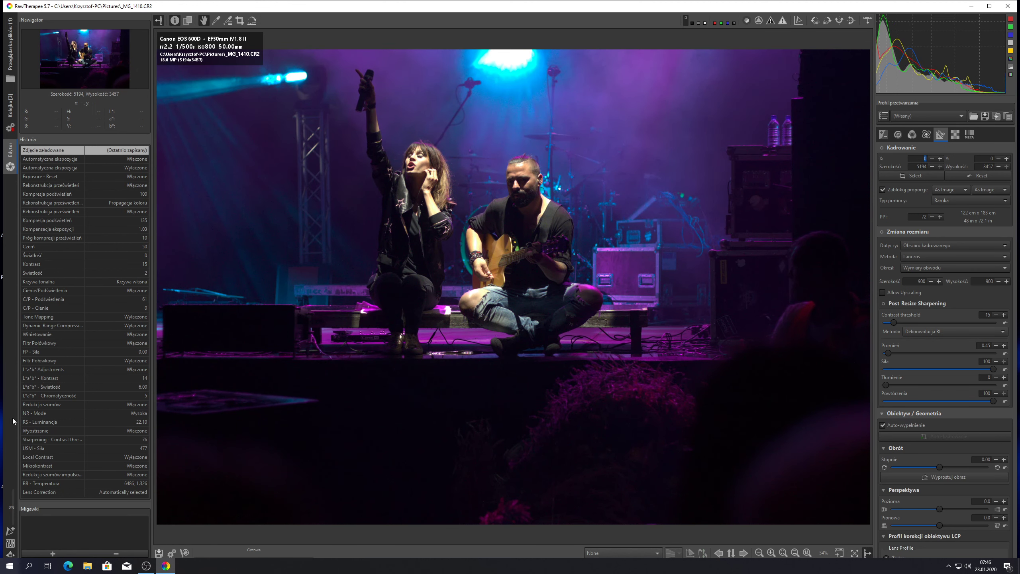
{"action": "left_click", "coordinate": [52, 554]}
{"action": "left_click", "coordinate": [48, 493]}
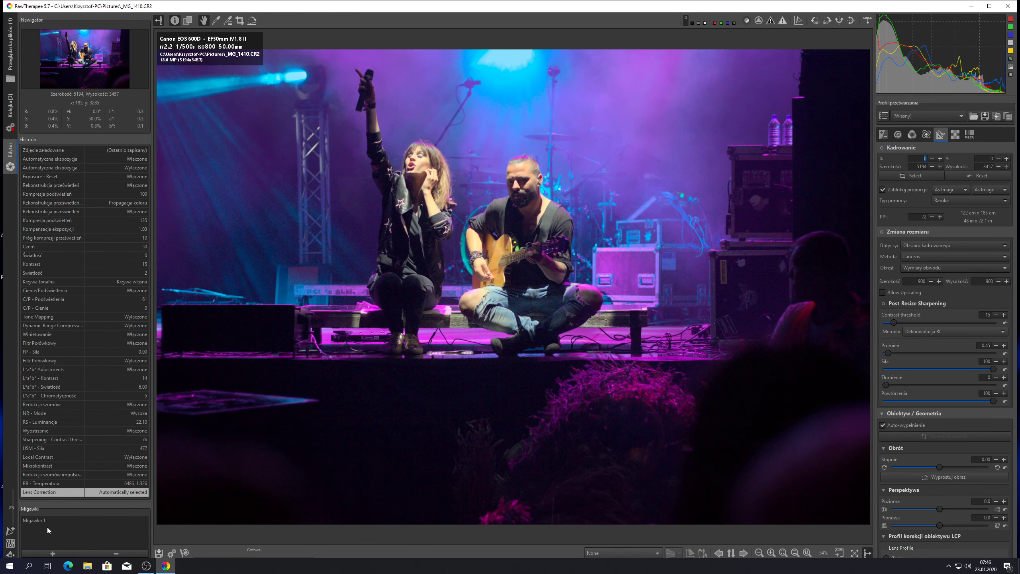
{"action": "left_click", "coordinate": [53, 555]}
{"action": "left_click", "coordinate": [40, 523]}
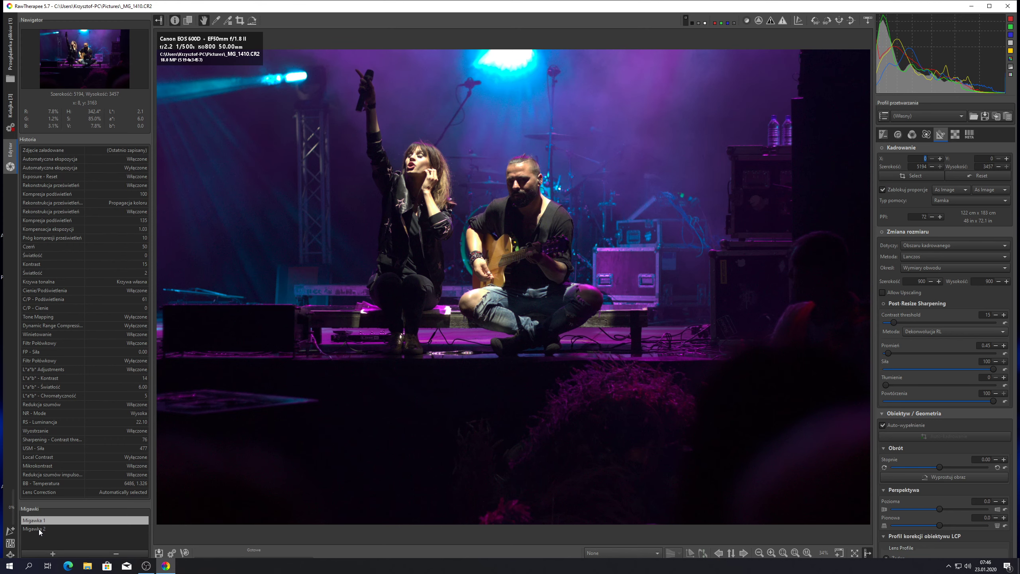
{"action": "left_click", "coordinate": [39, 529]}
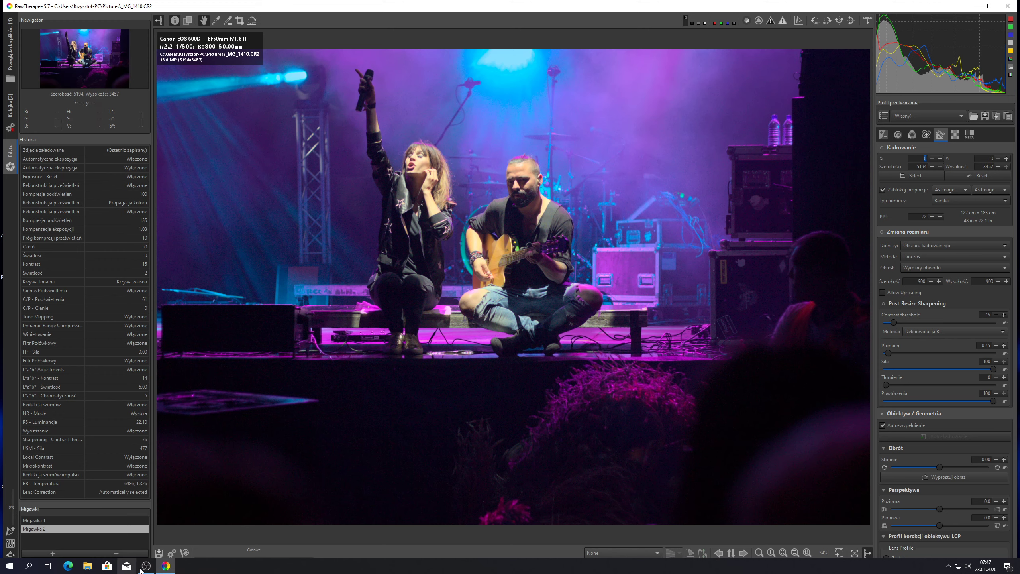
- Save the image as a 16-bit TIFF named _MG_1410, dropping the .CR2 extension
{"action": "left_click", "coordinate": [159, 554]}
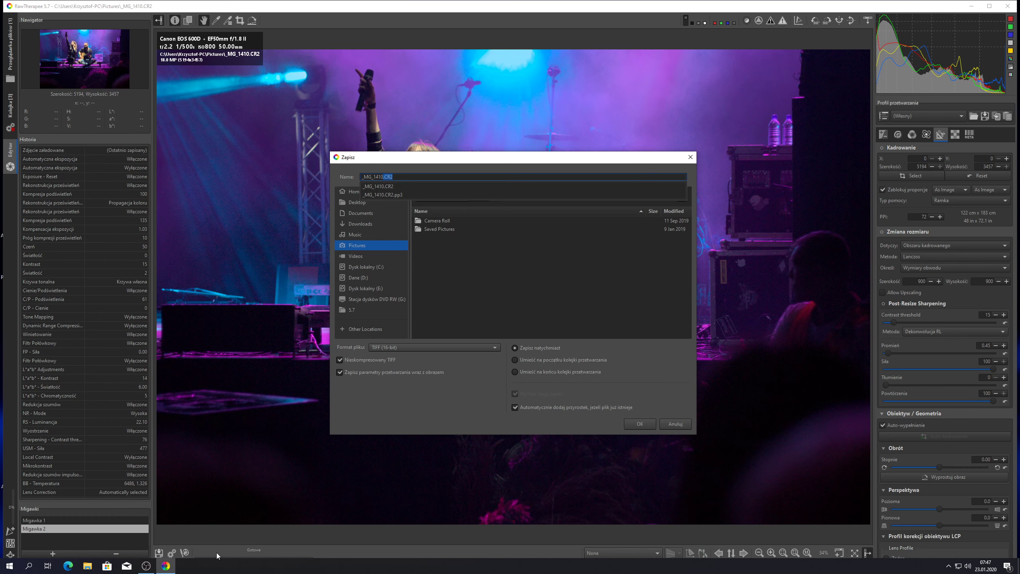
{"action": "left_click", "coordinate": [397, 177]}
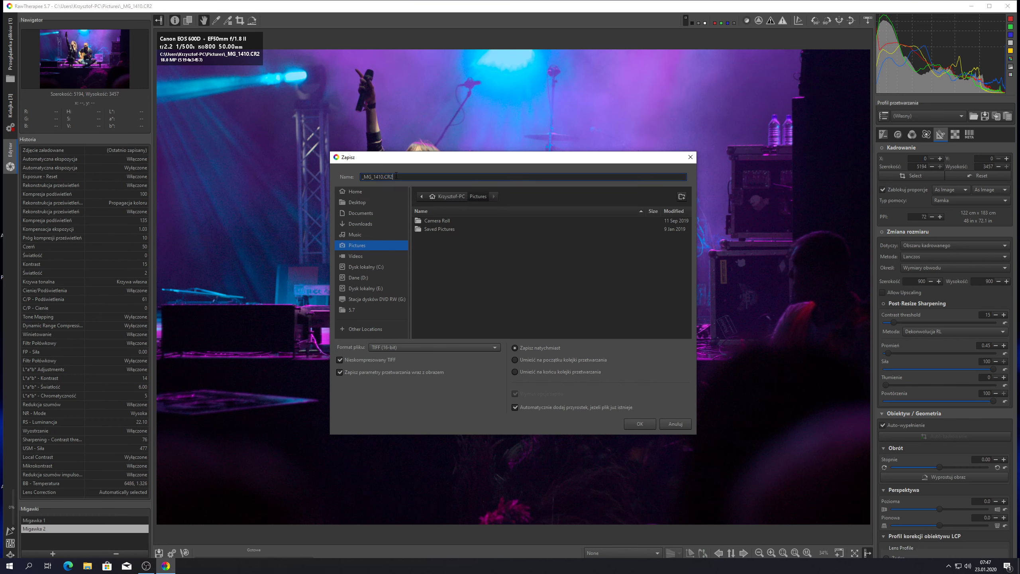
{"action": "key", "text": "BackSpace"}
{"action": "key", "text": "BackSpace"}
{"action": "key", "text": "BackSpace"}
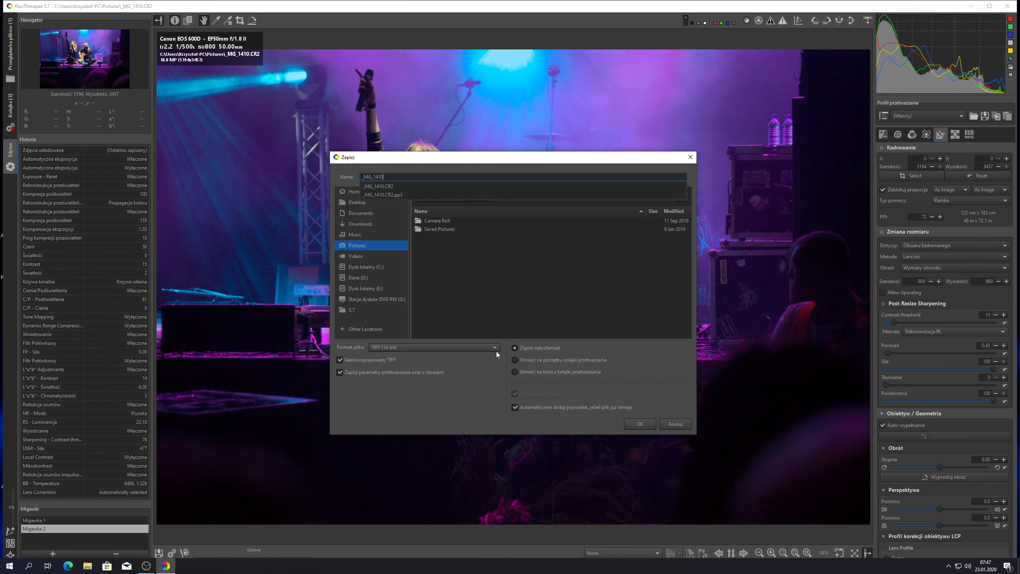
{"action": "left_click", "coordinate": [644, 423]}
{"action": "left_click", "coordinate": [645, 423]}
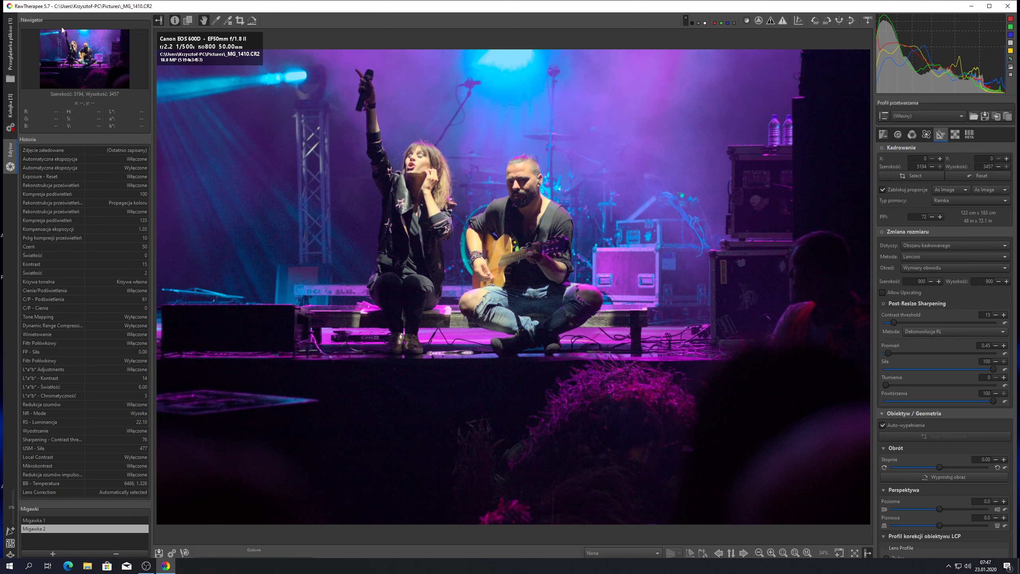
- Refresh the File Browser to show _MG_1410.tif, then open Obrazy in File Explorer and select _MG_1410.CR2
{"action": "left_click", "coordinate": [10, 44]}
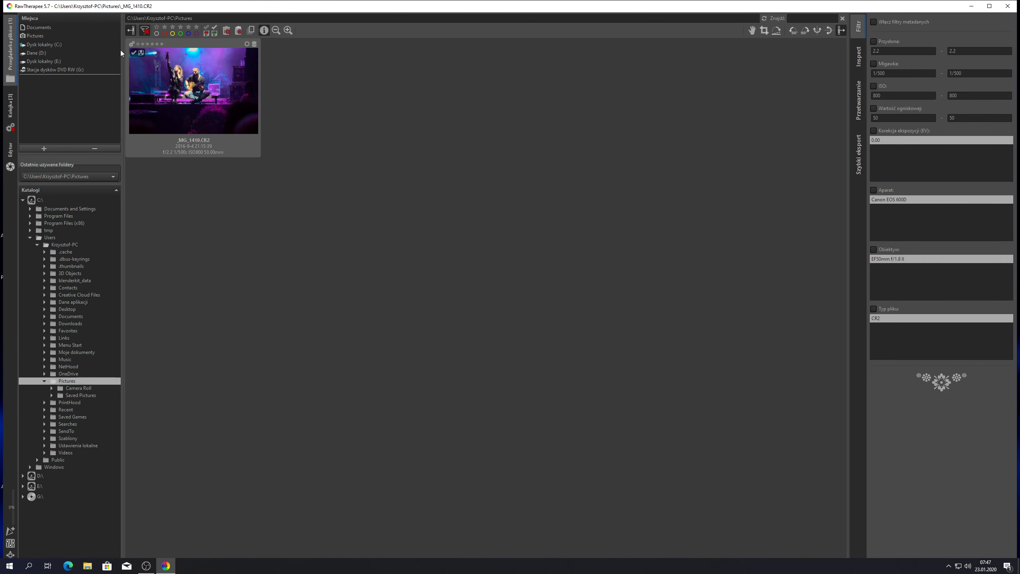
{"action": "left_click", "coordinate": [765, 18]}
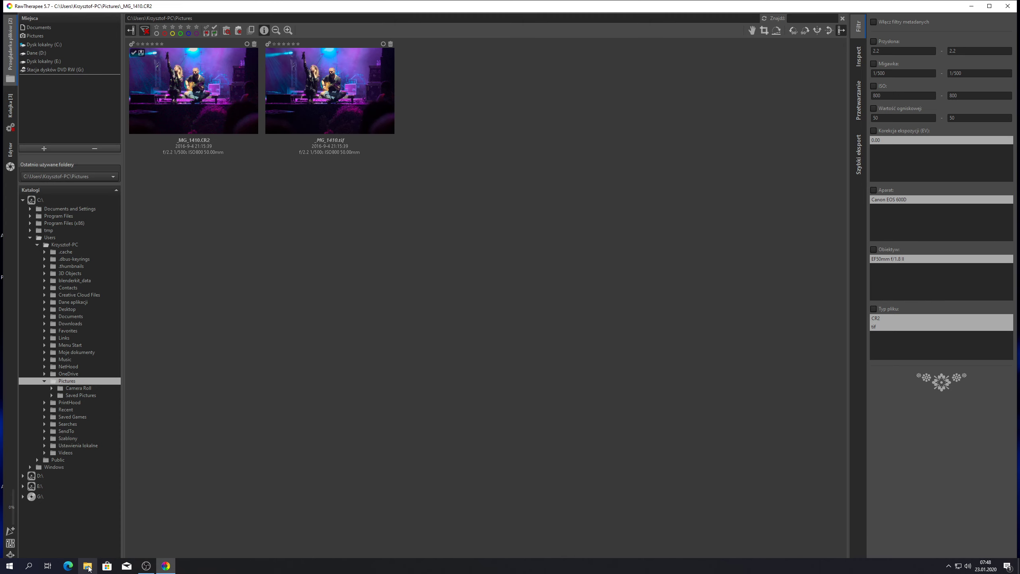
{"action": "left_click", "coordinate": [88, 566]}
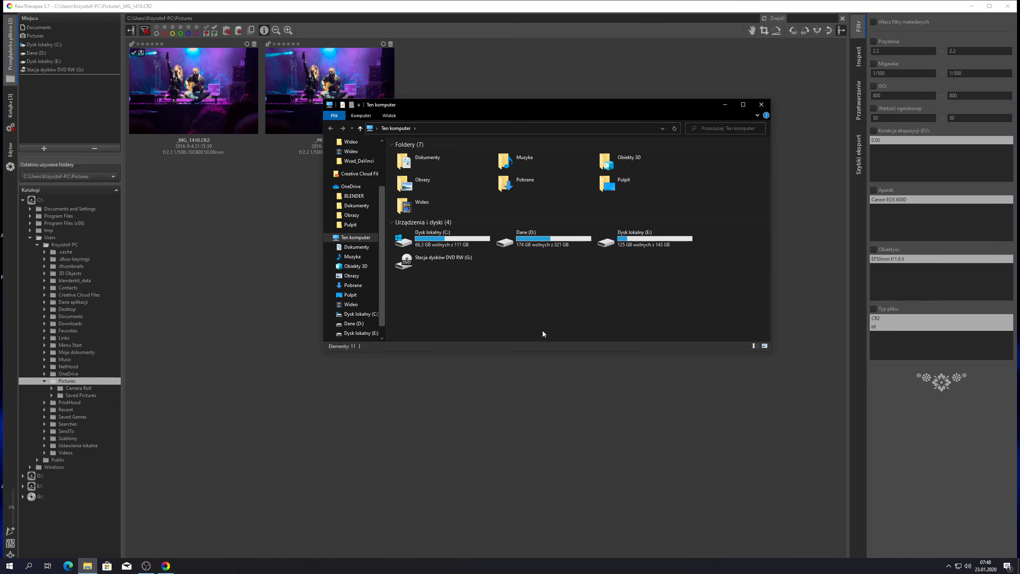
{"action": "double_click", "coordinate": [418, 181]}
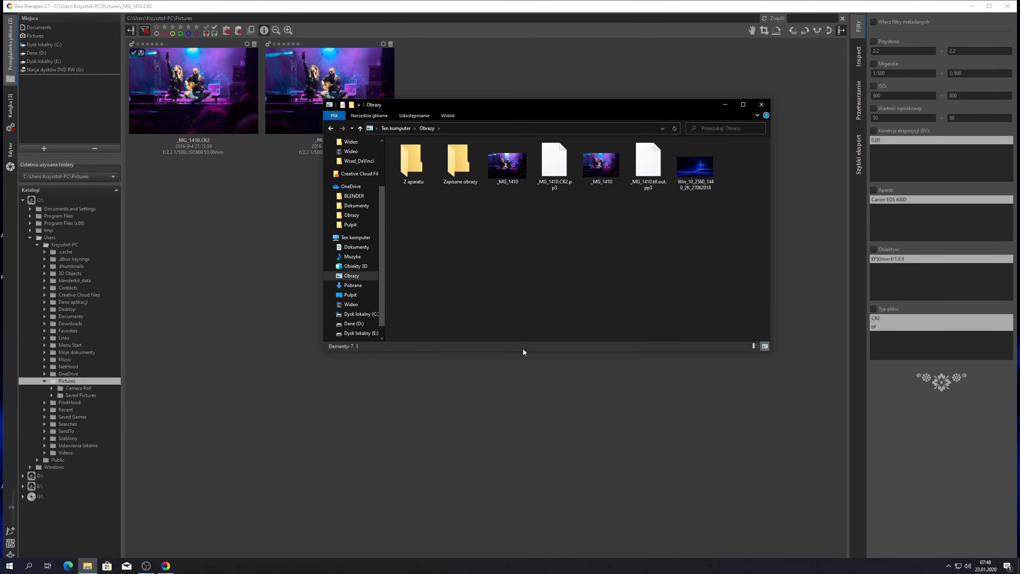
{"action": "left_click", "coordinate": [502, 183]}
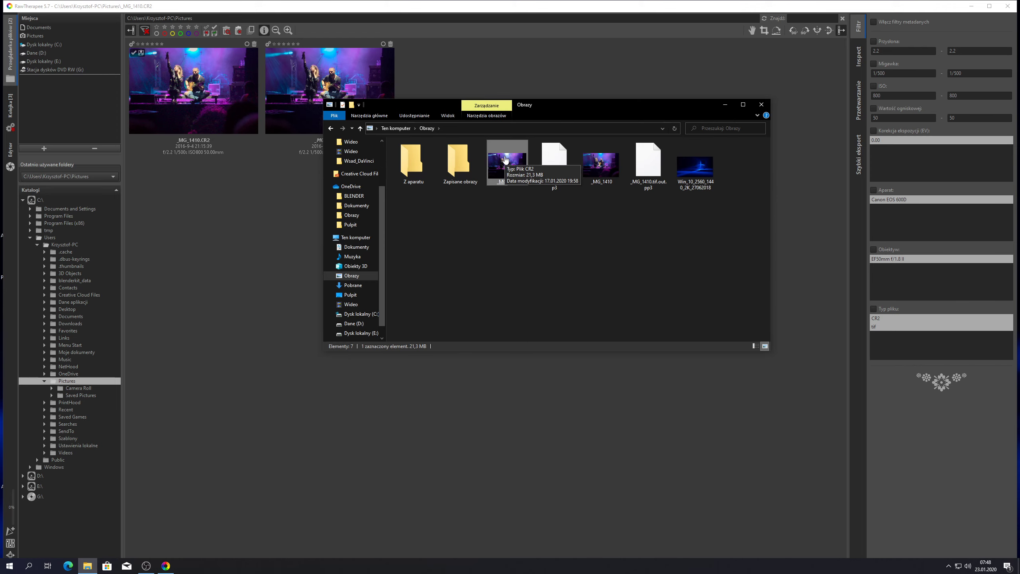
- View _MG_1410.CR2 full screen in Photos and flip between it and the exported TIFF
{"action": "double_click", "coordinate": [502, 183]}
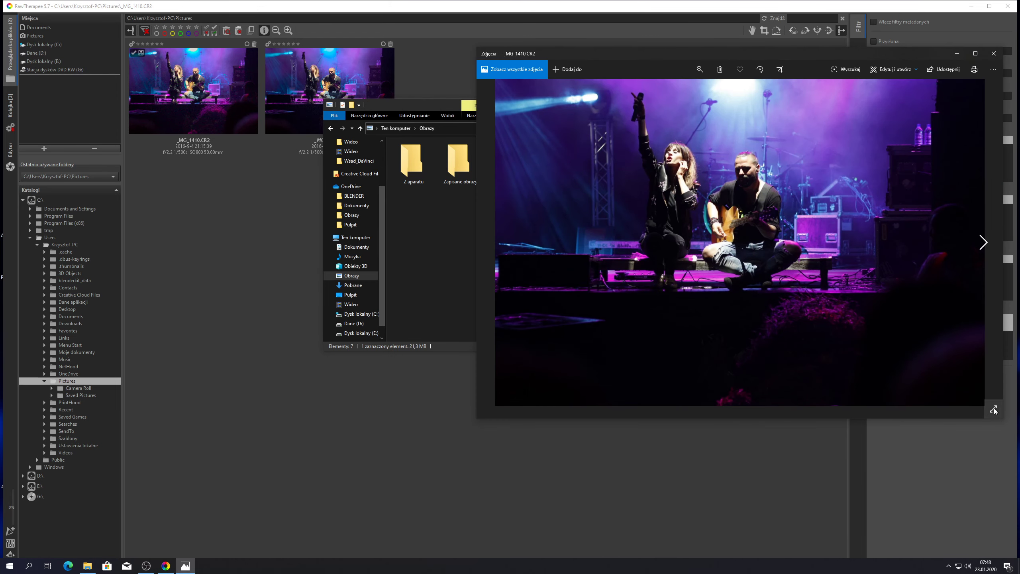
{"action": "left_click", "coordinate": [993, 410]}
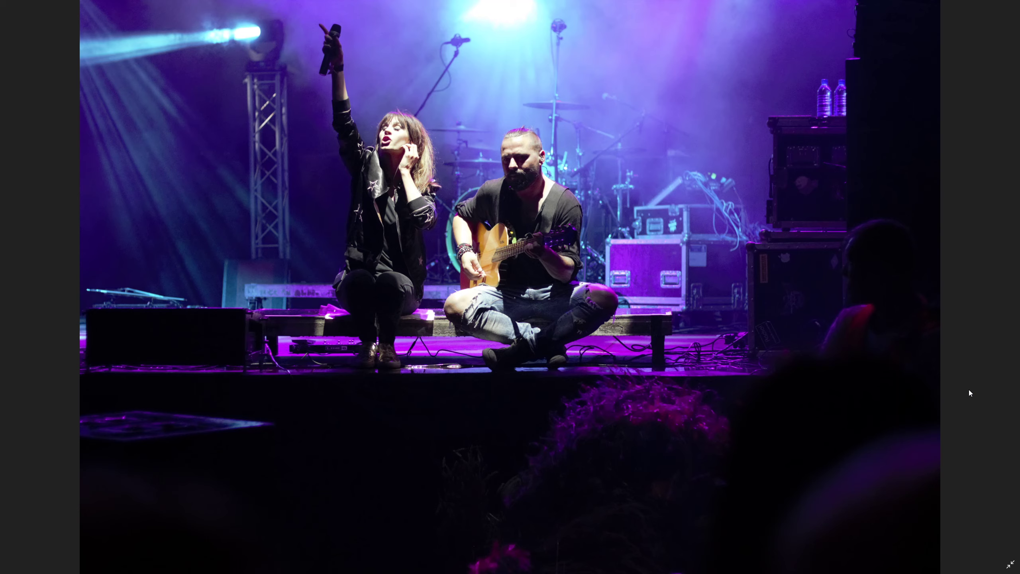
{"action": "key", "text": "Right"}
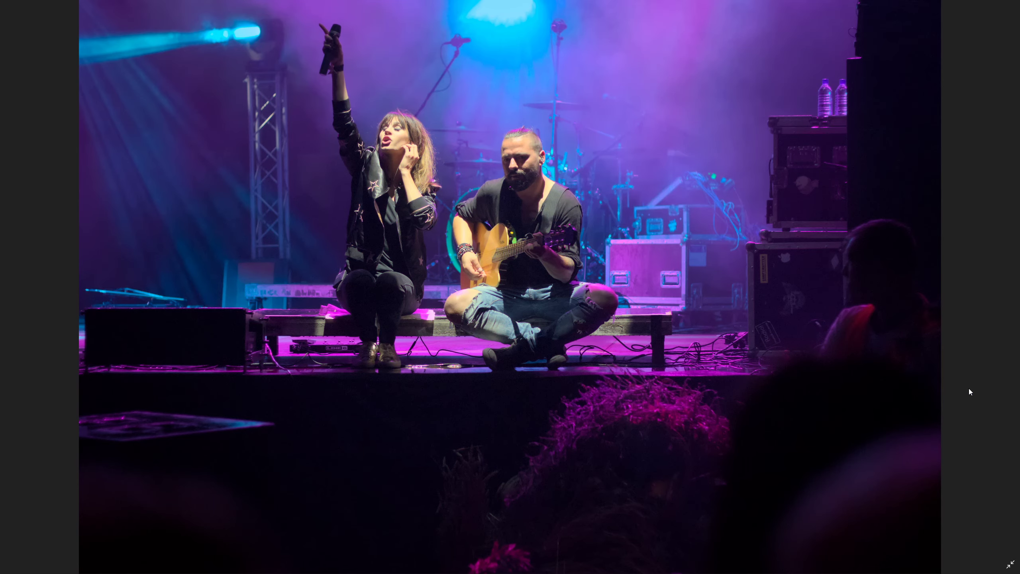
{"action": "key", "text": "Right"}
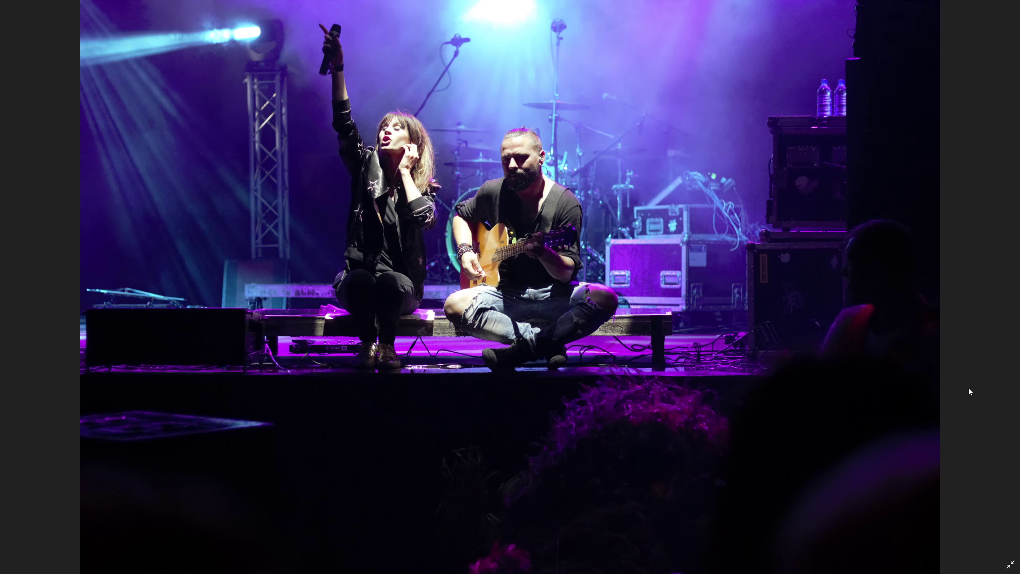
{"action": "key", "text": "Right"}
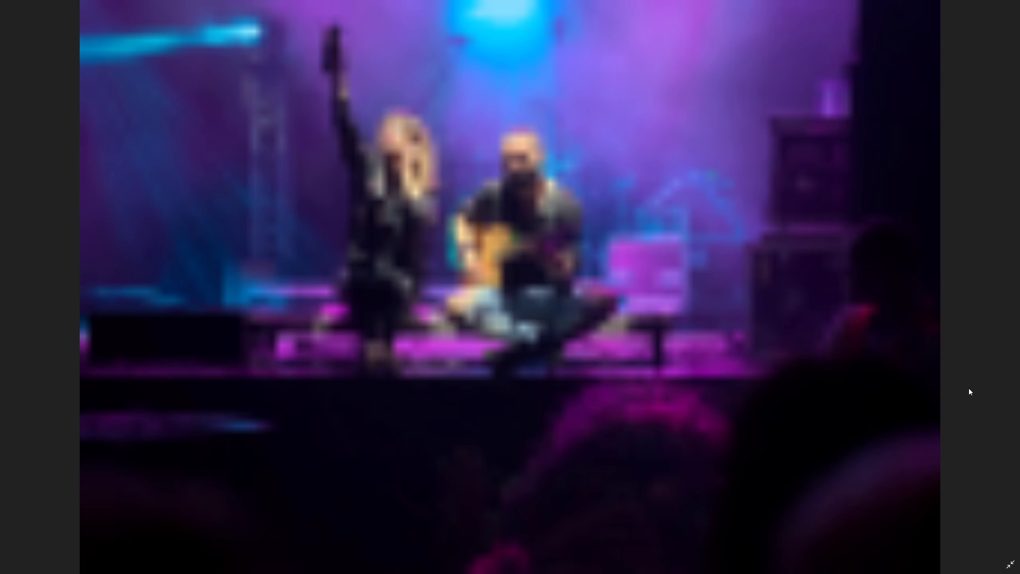